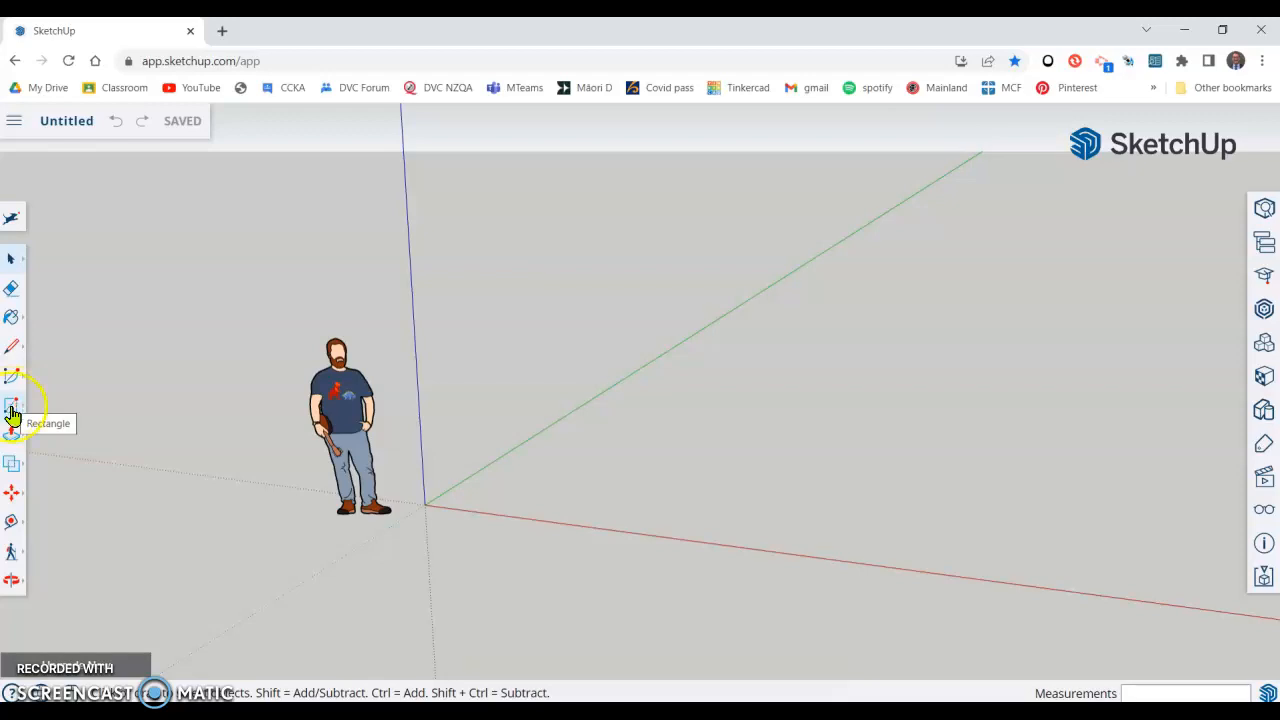
Draw a rectangle on the ground plane just off the origin and set its size to 290 by 210 mm.
left_click(12, 410)
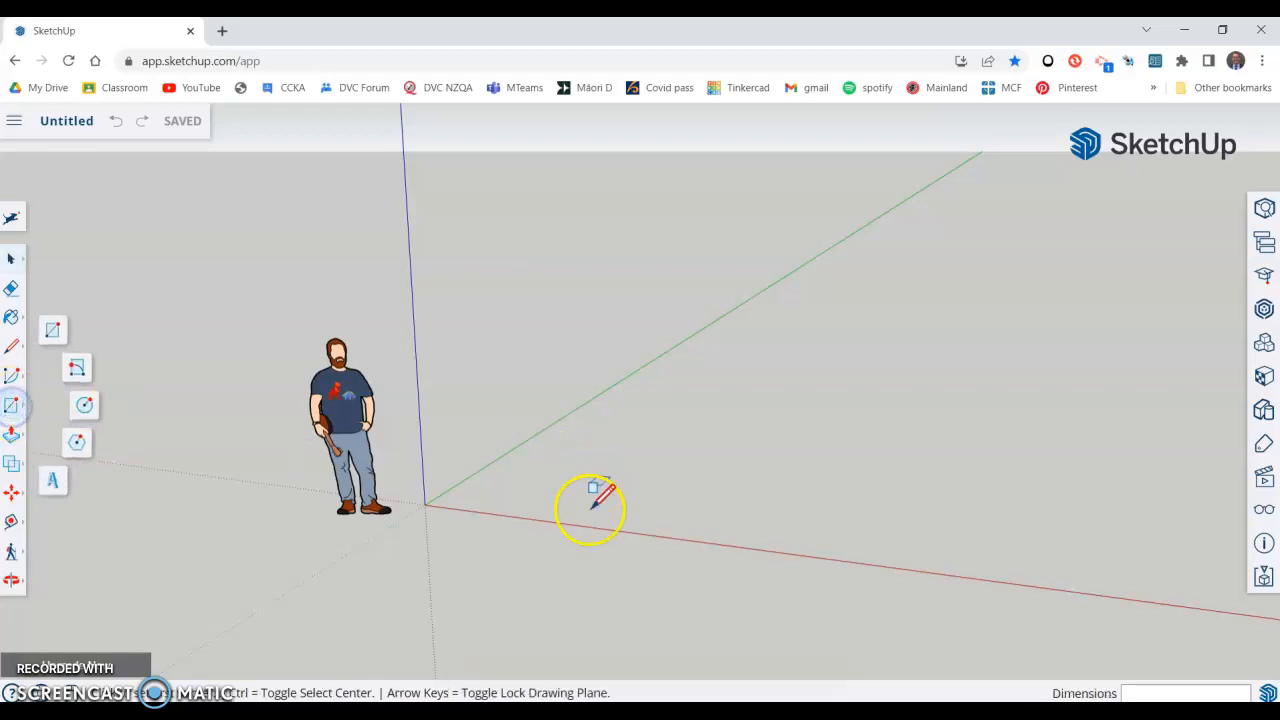
left_click(476, 489)
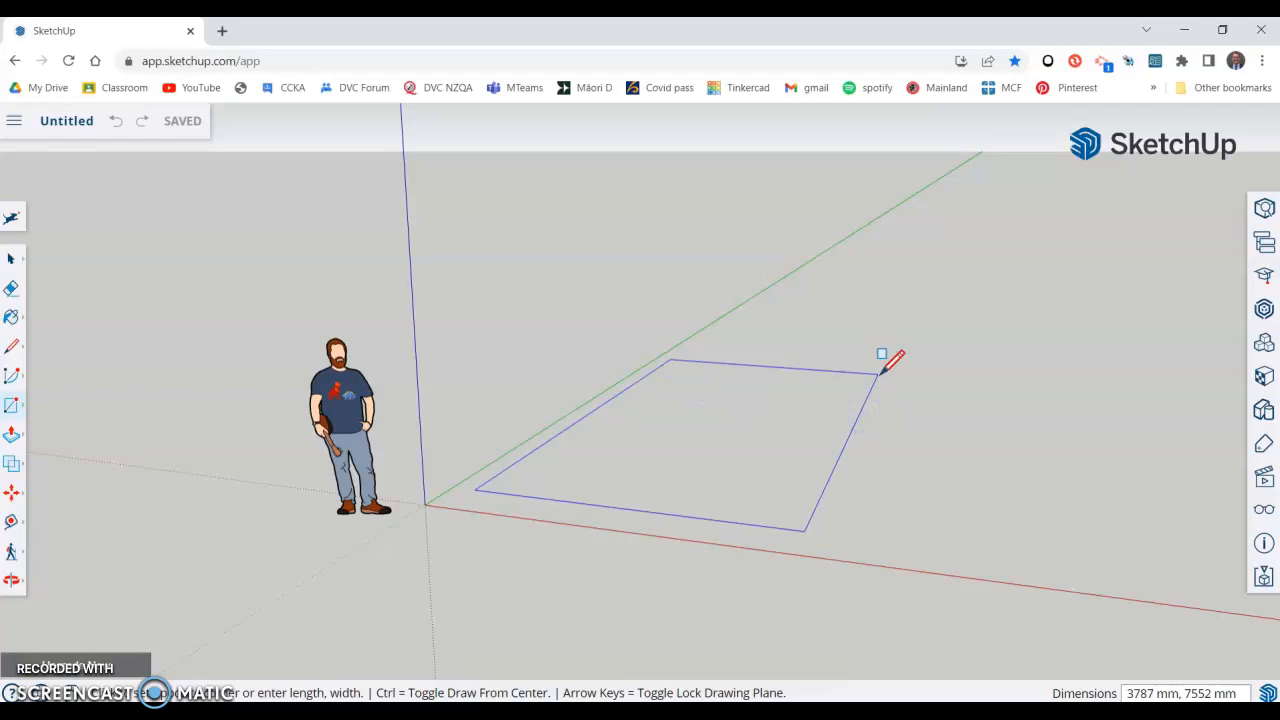
left_click(885, 372)
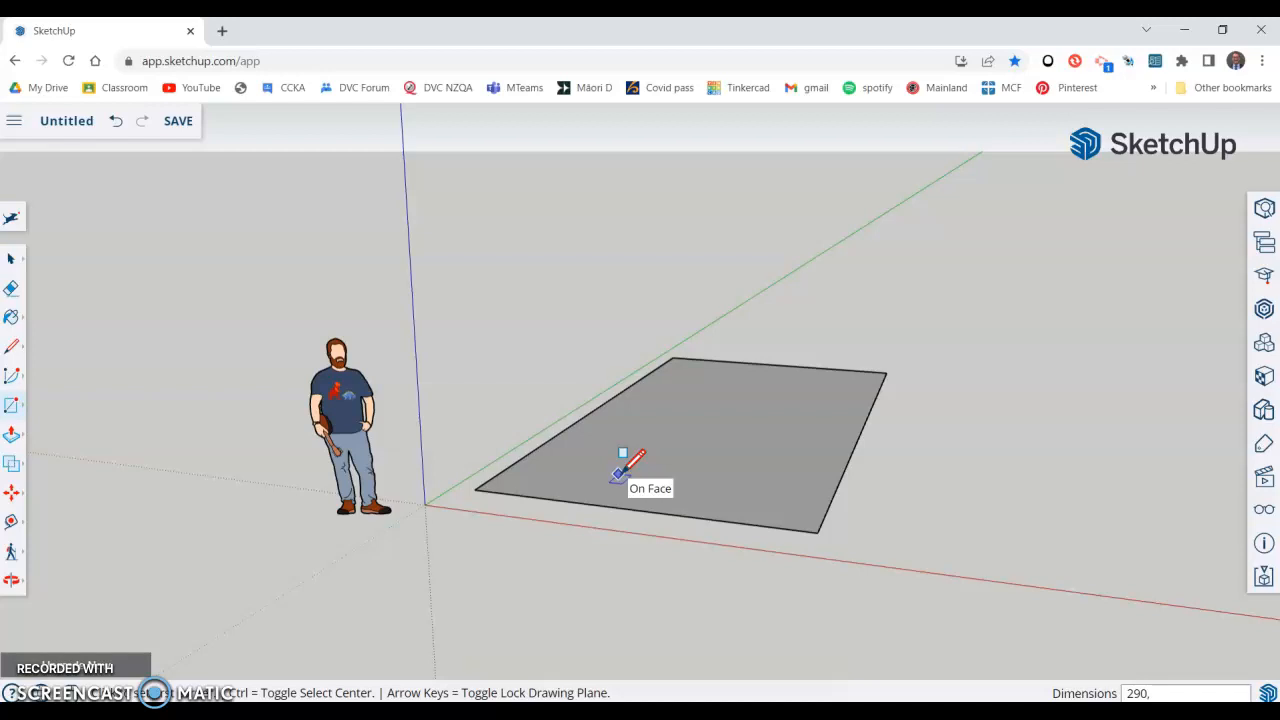
key("ctrl+z")
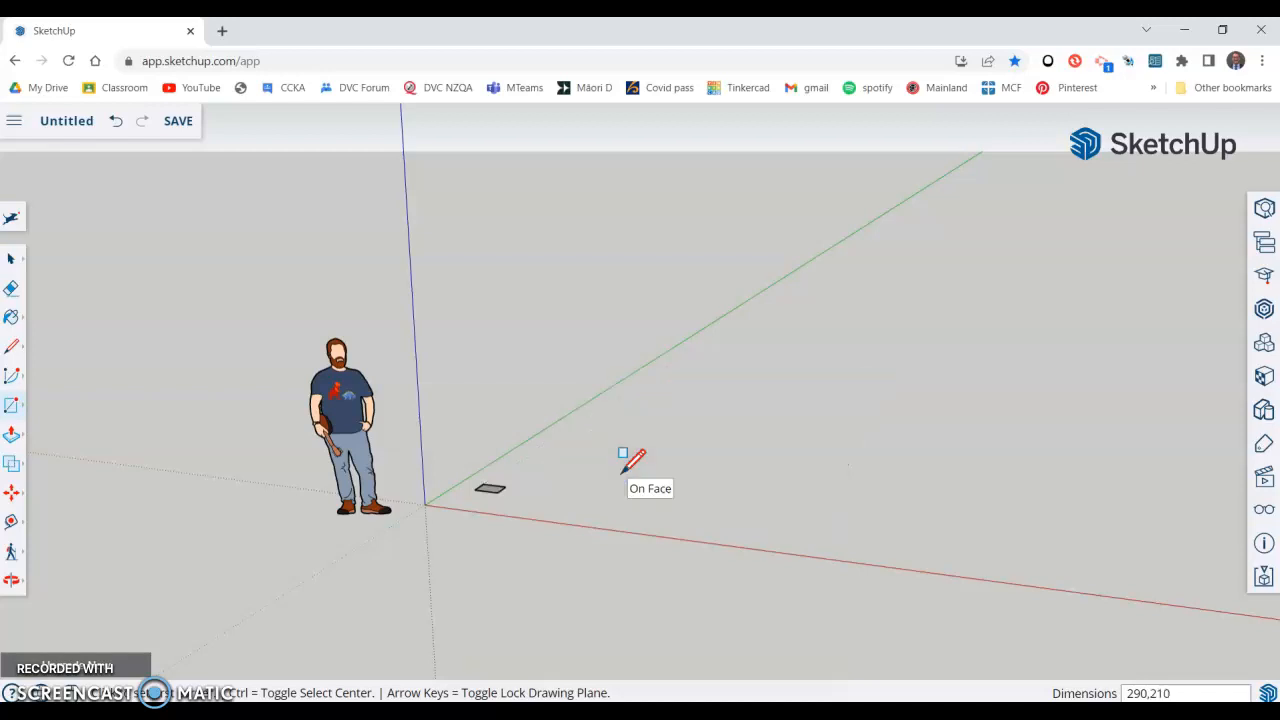
Offset the rectangle's outline outward to form a narrow border all around the base.
scroll(478, 500, "up", 5)
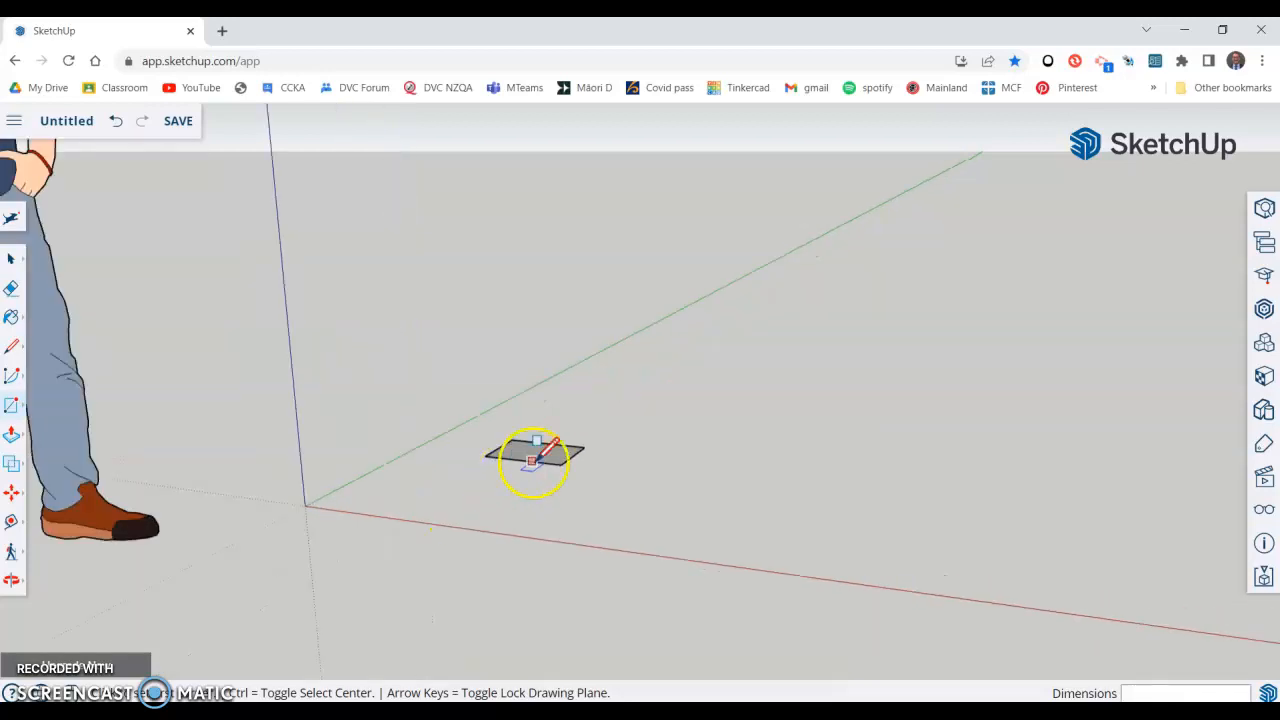
mouse_move(686, 389)
middle_mouse_down()
mouse_move(569, 480)
mouse_move(380, 509)
middle_mouse_up()
scroll(610, 400, "up", 5)
scroll(620, 395, "up", 3)
scroll(650, 360, "down", 5)
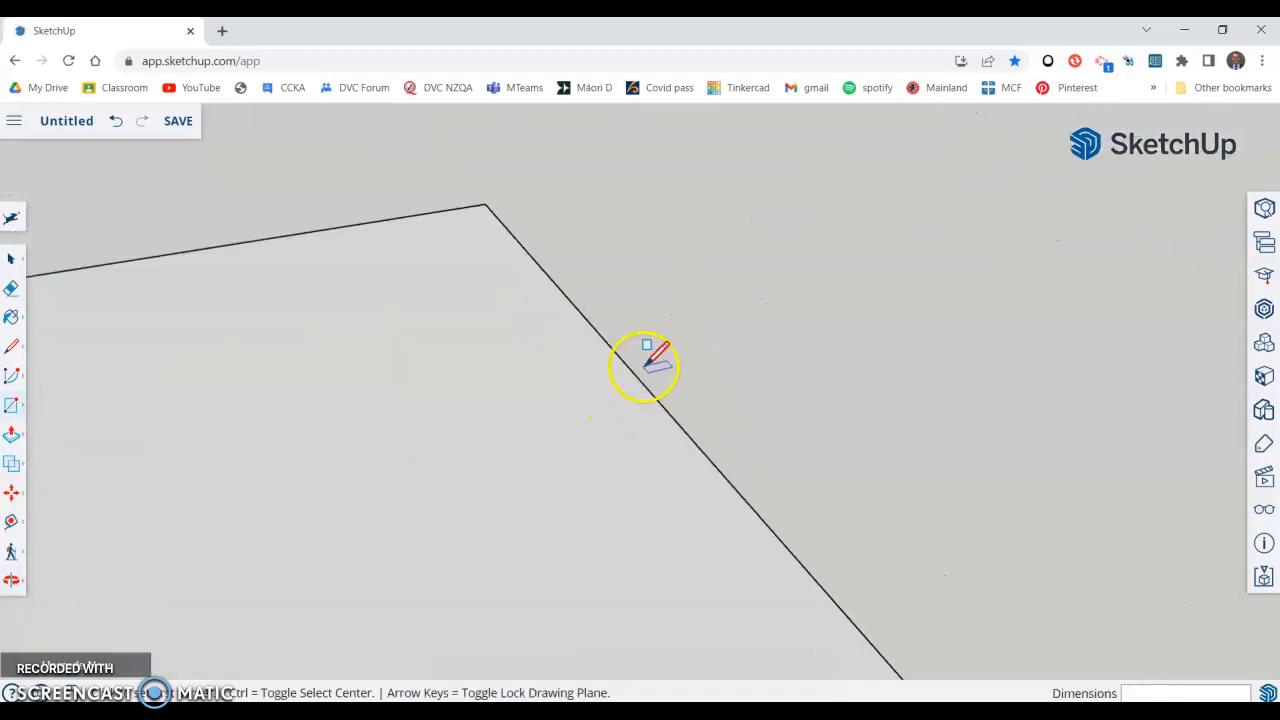
mouse_move(818, 345)
middle_mouse_down()
mouse_move(631, 471)
mouse_move(651, 549)
middle_mouse_up()
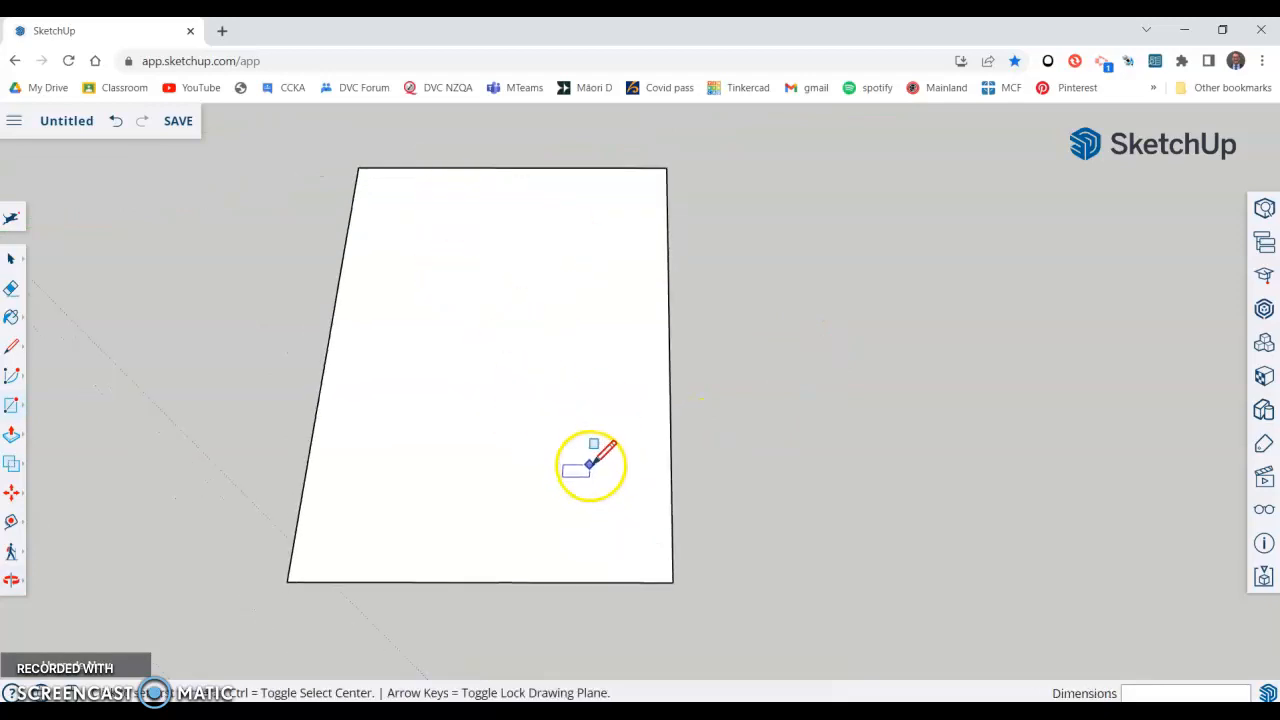
left_click(10, 437)
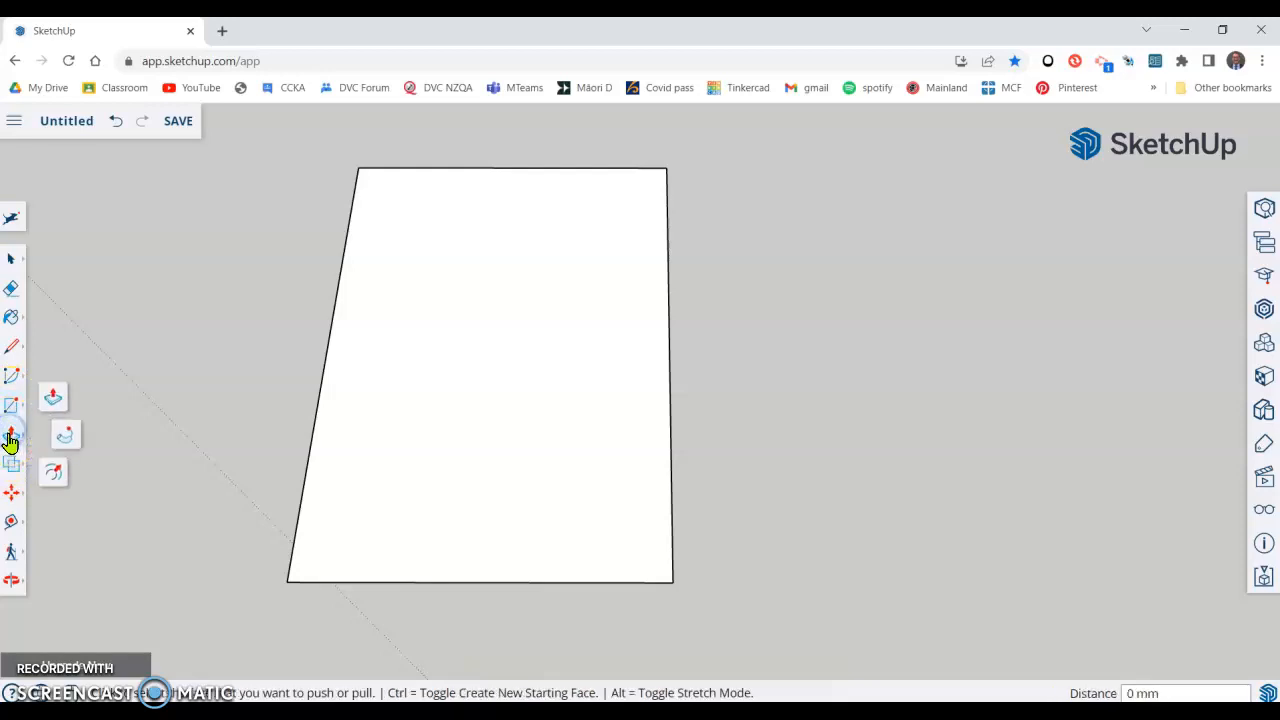
left_click(54, 478)
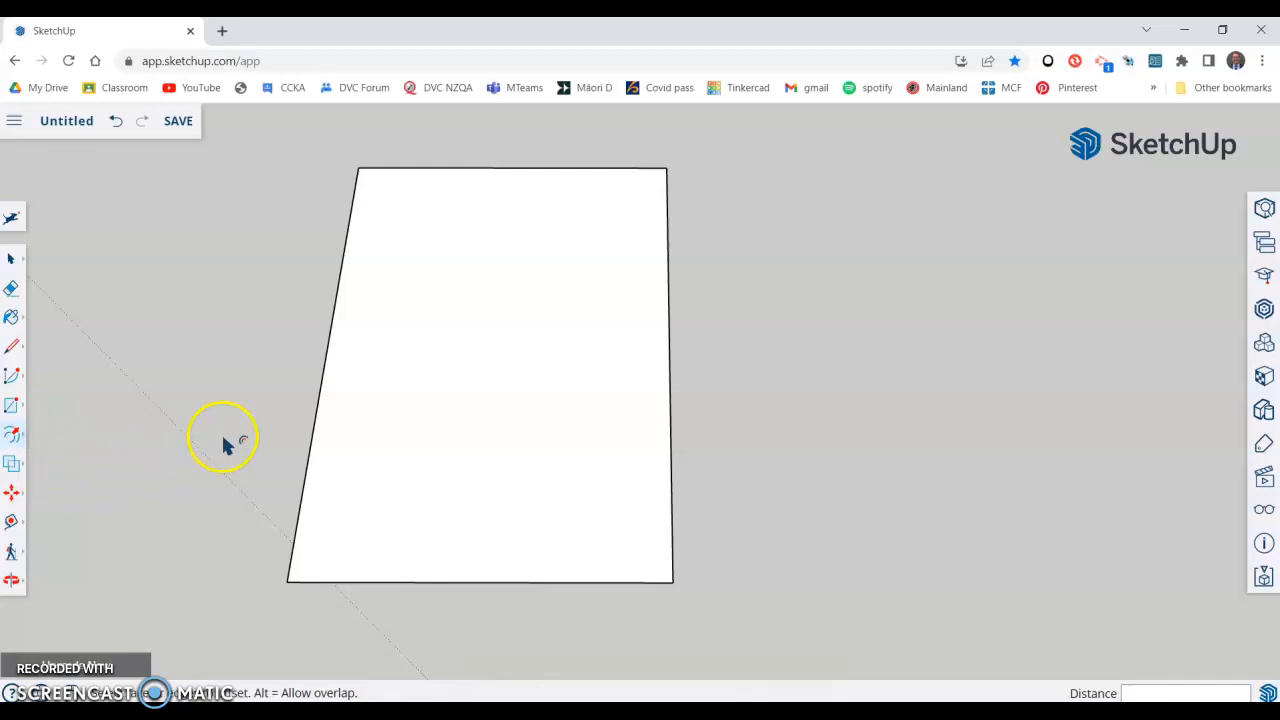
left_click(430, 537)
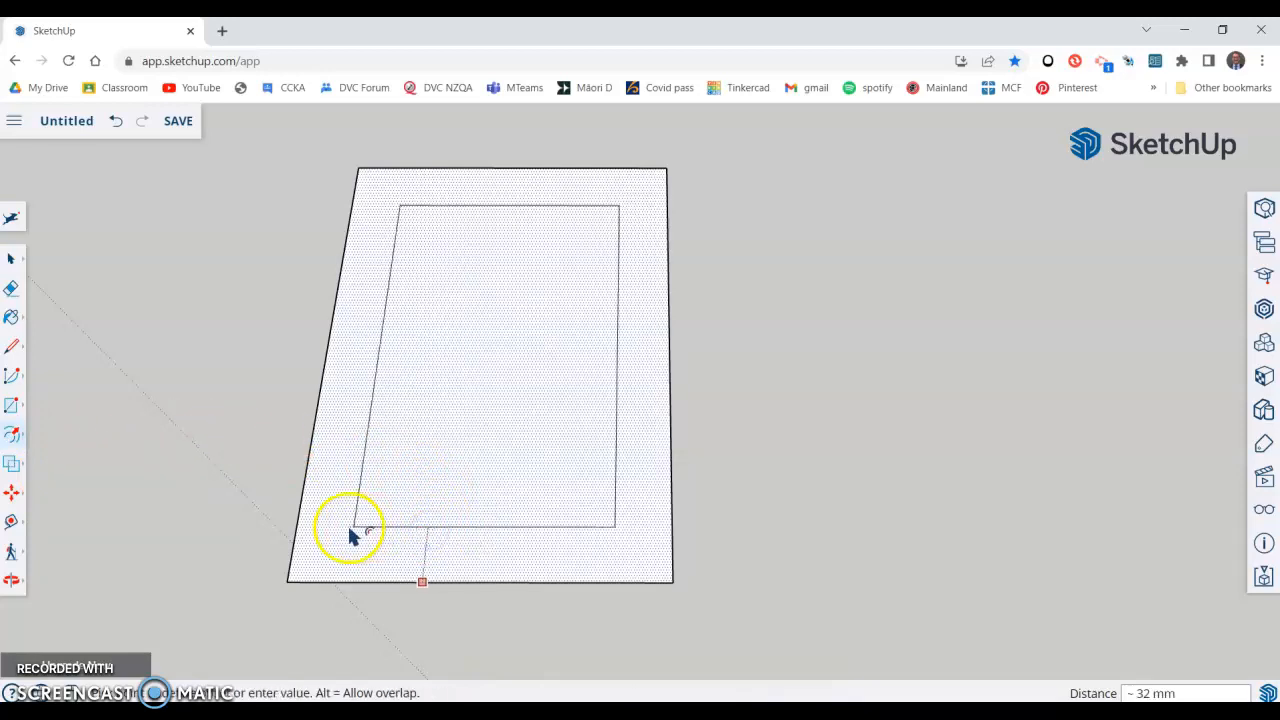
left_click(480, 598)
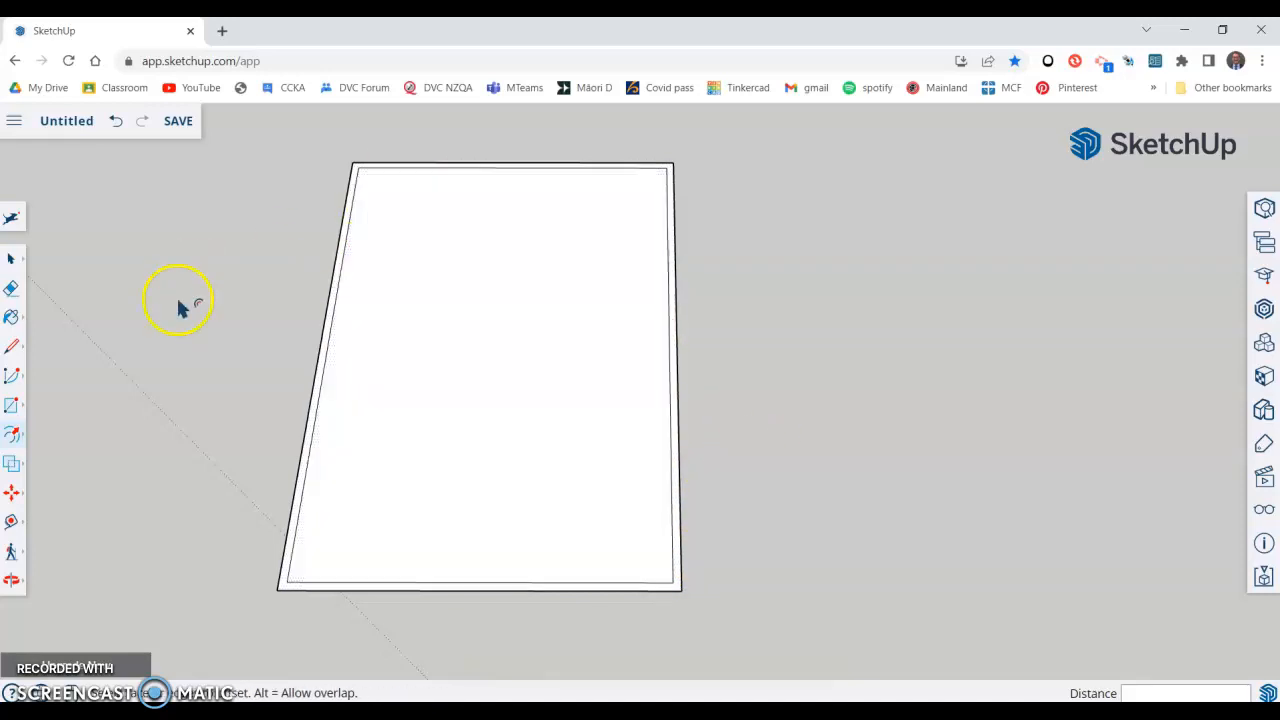
Draw three connected lines from the base's inner far short edge, zigzagging into the interior, as one side of a maze wall.
middle_click_drag(252, 265, 244, 400)
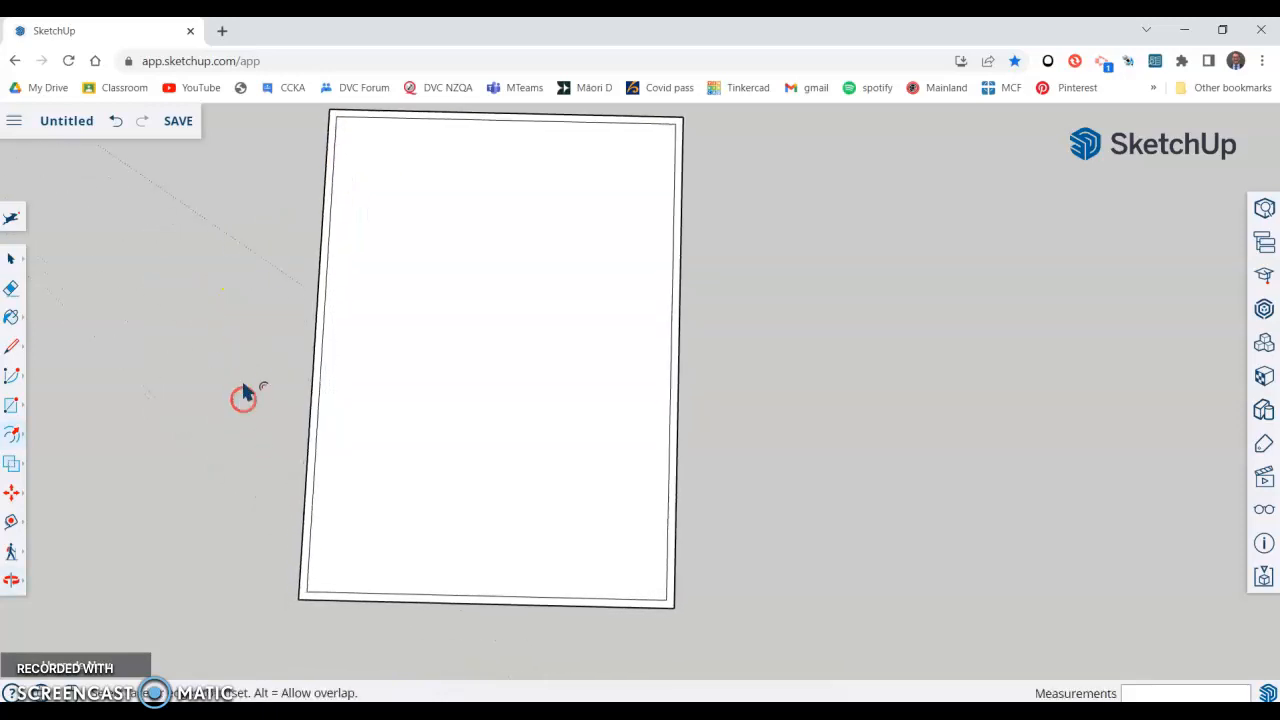
left_click(13, 350)
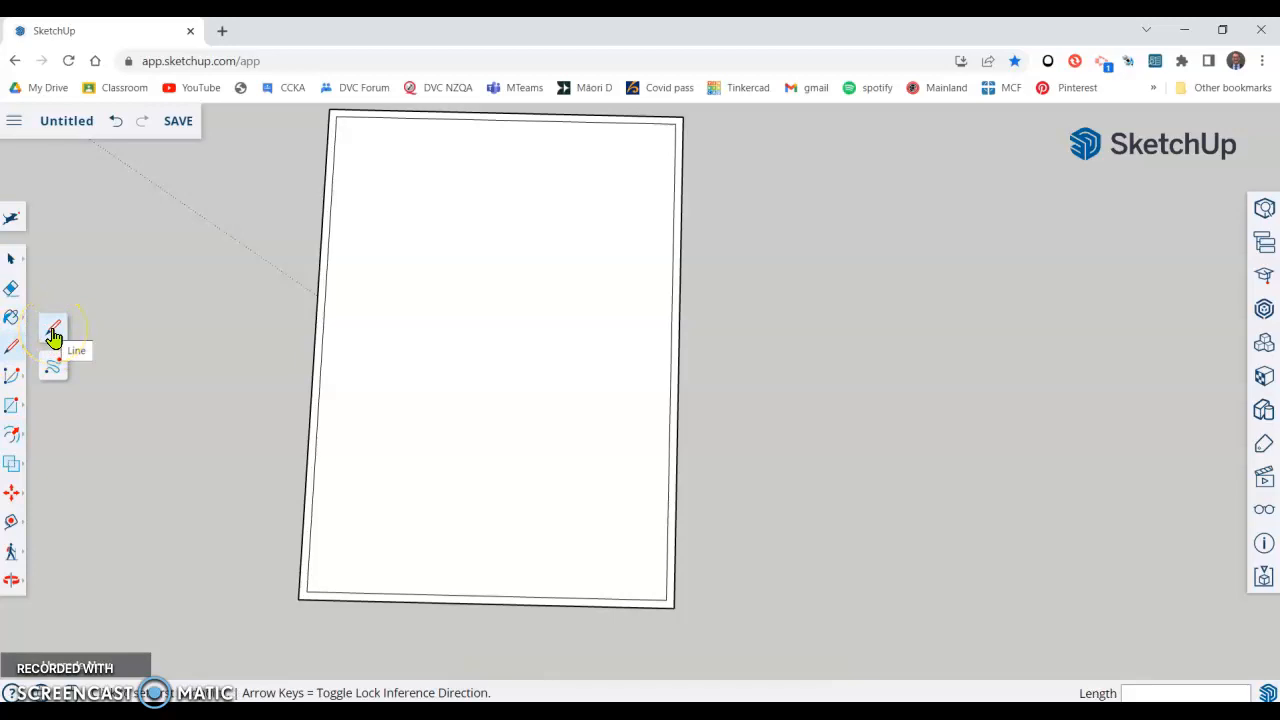
left_click(53, 335)
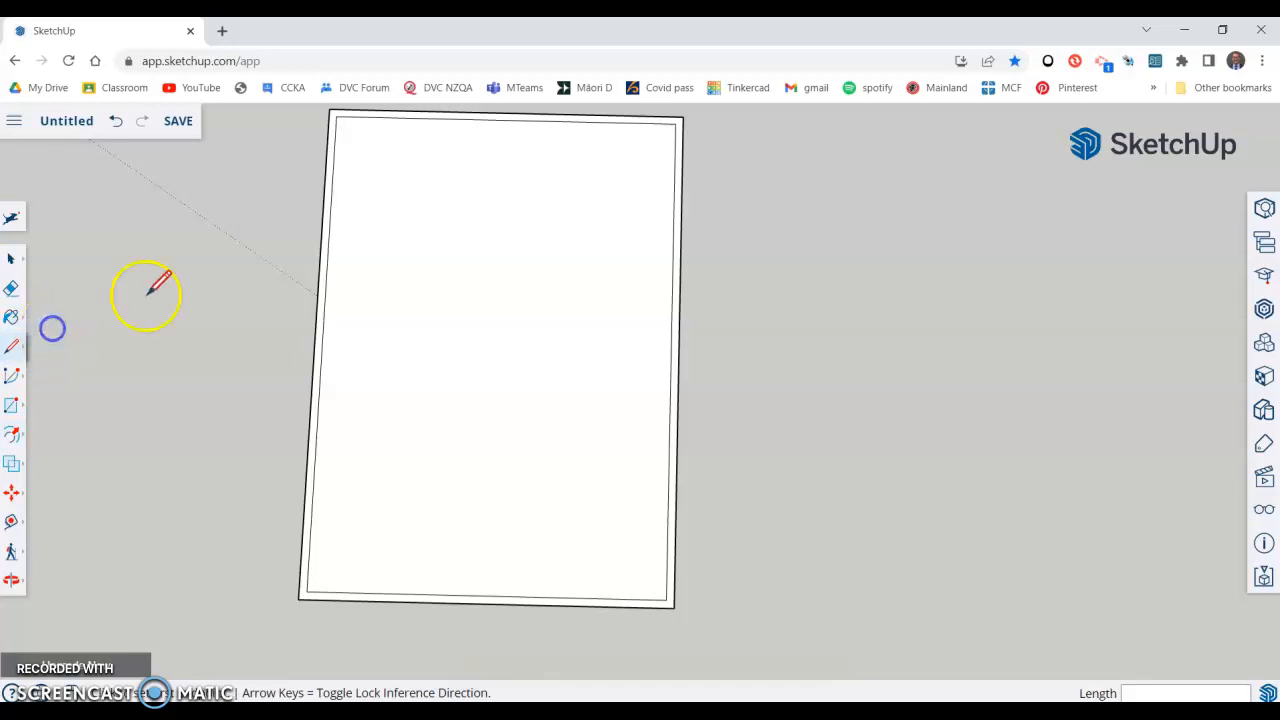
left_click(394, 118)
left_click(389, 205)
left_click(493, 237)
left_click(522, 326)
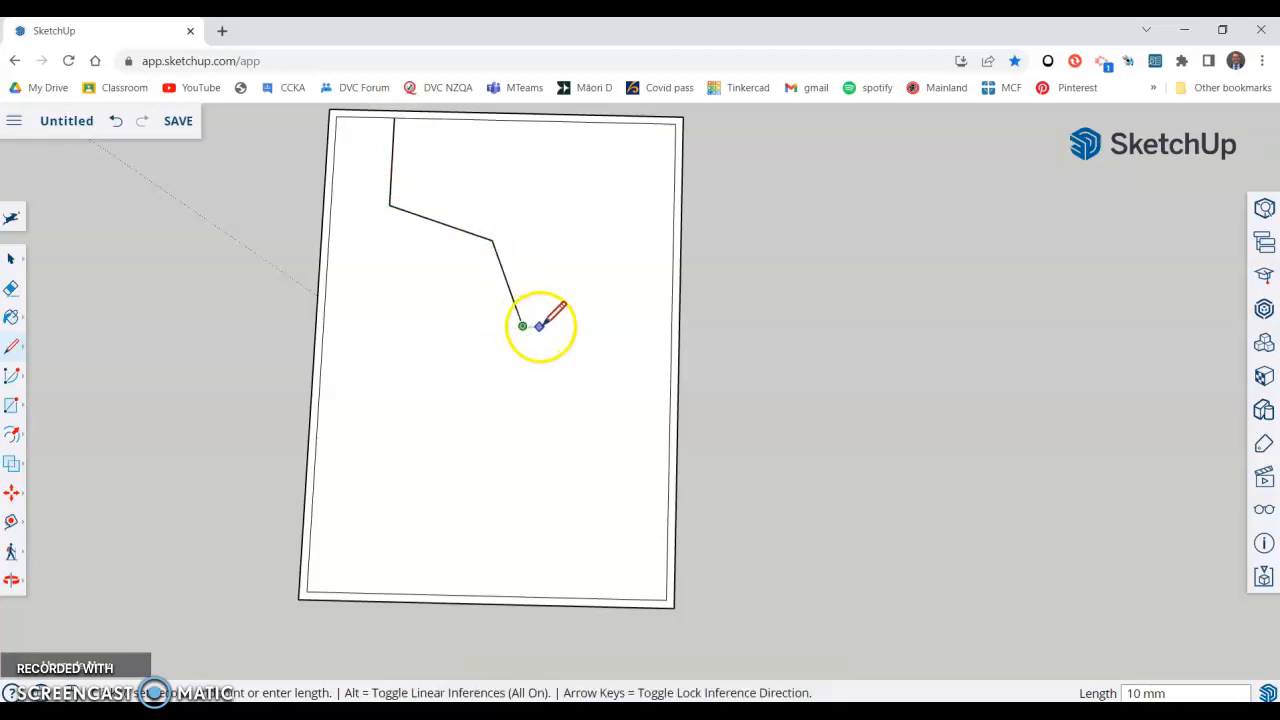
Add a short end line about 5 mm long, perpendicular to the last segment at the wall's free end.
scroll(536, 324, "down", 4)
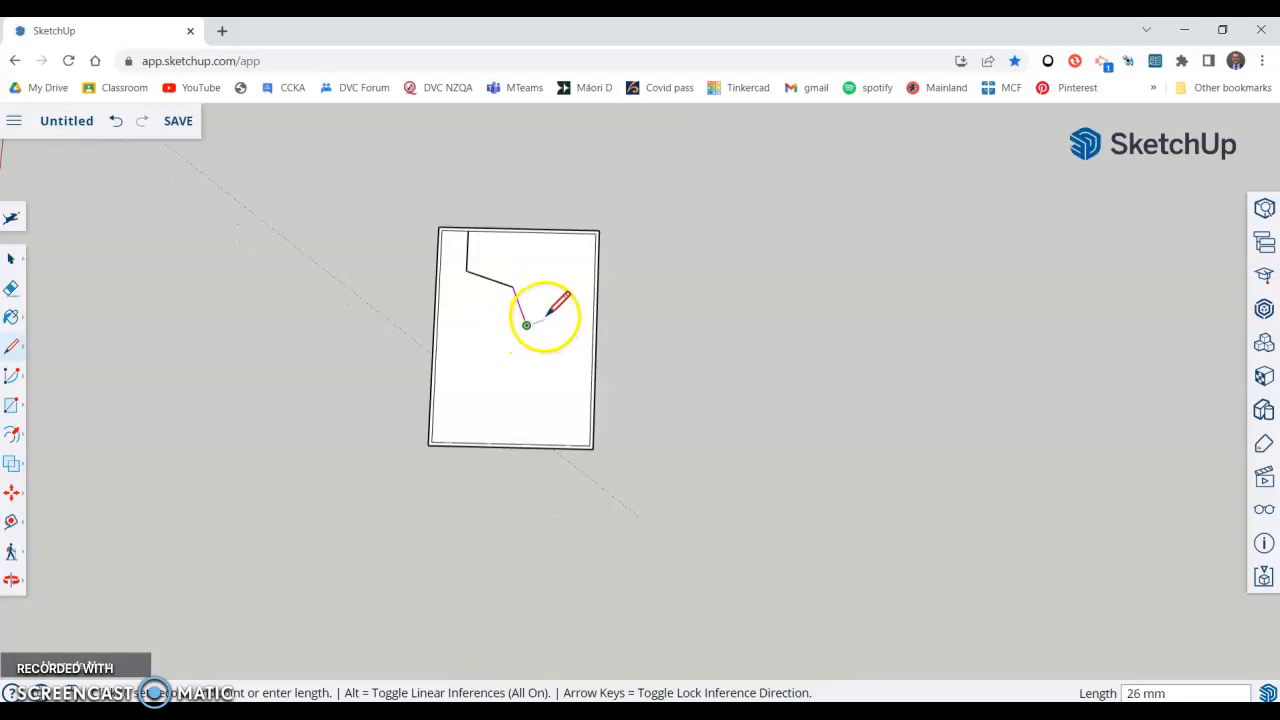
scroll(522, 325, "up", 4)
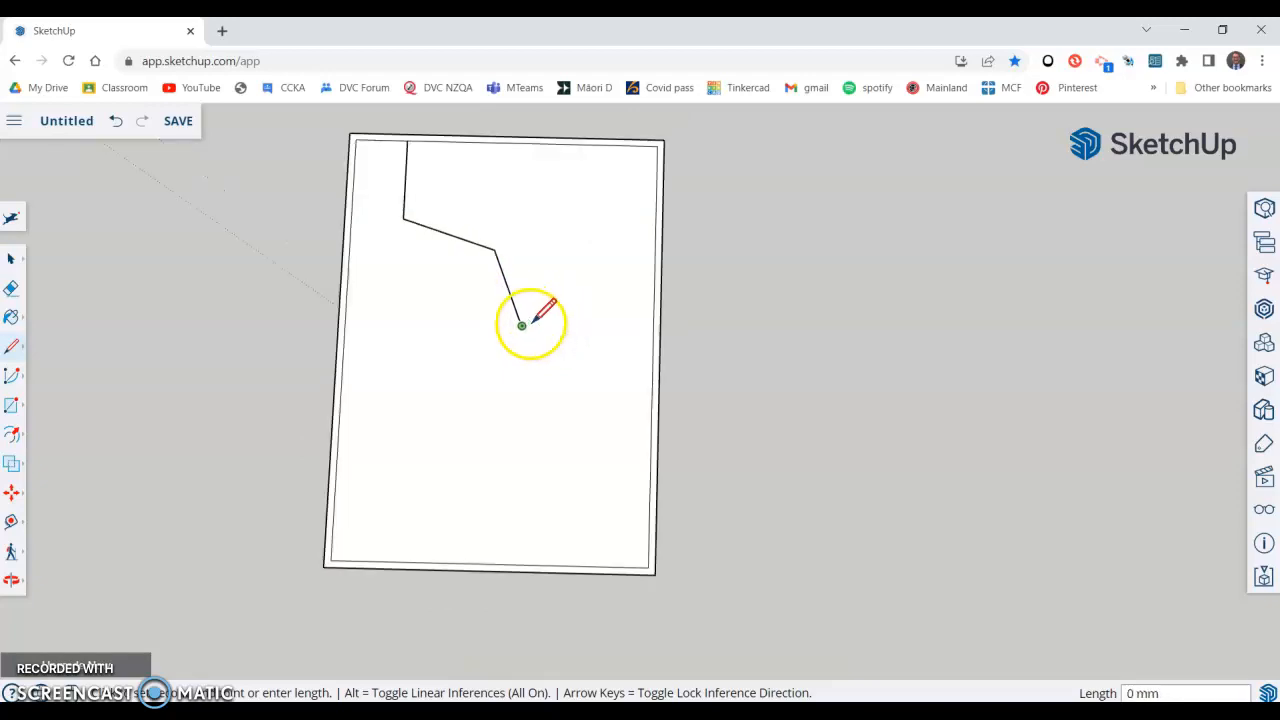
scroll(533, 320, "up", 5)
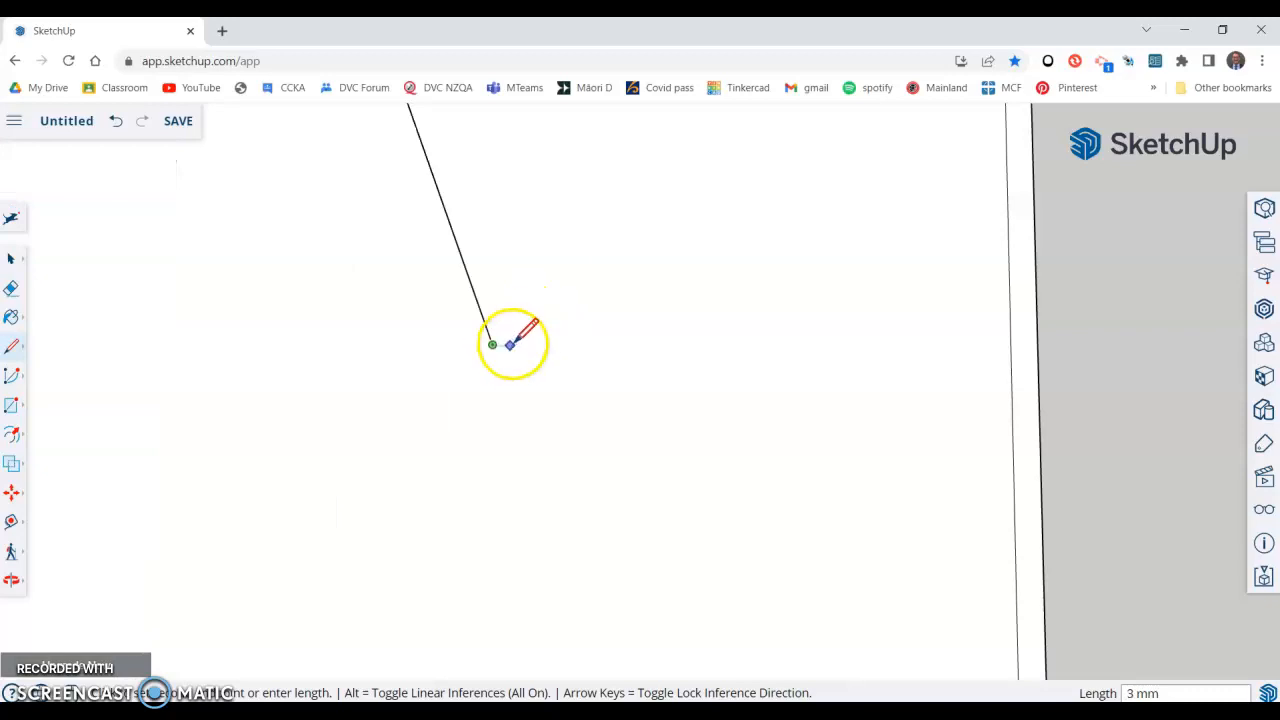
scroll(530, 332, "up", 2)
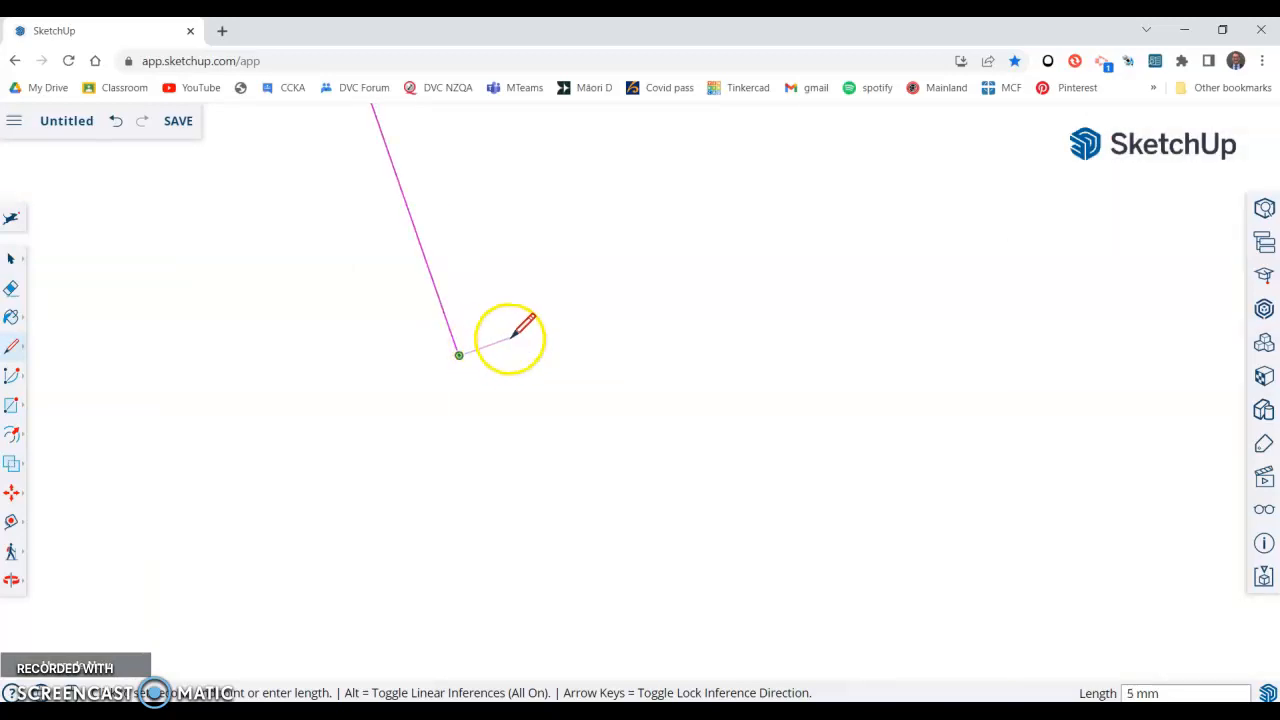
left_click(515, 336)
Draw three lines parallel to the zigzag back to the inner border edge, closing the narrow wall outline.
scroll(514, 334, "down", 5)
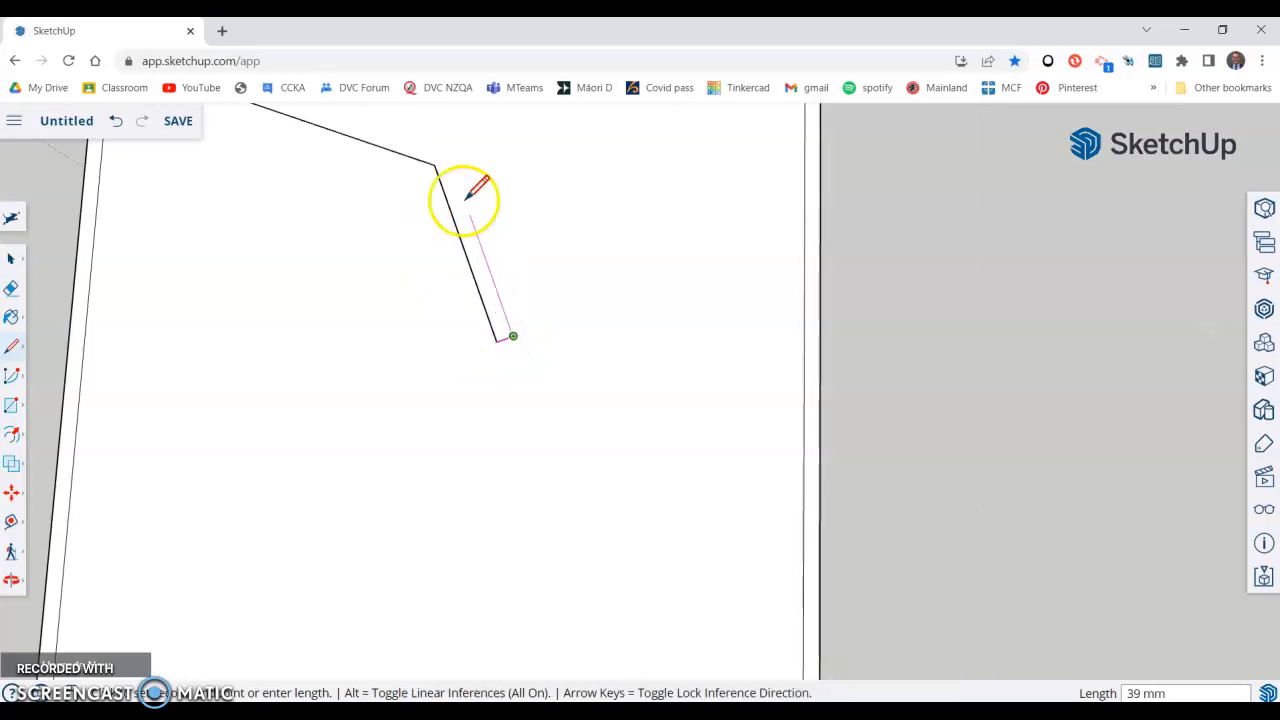
left_click(449, 150)
scroll(449, 140, "down", 3)
middle_click_drag(449, 128, 471, 100)
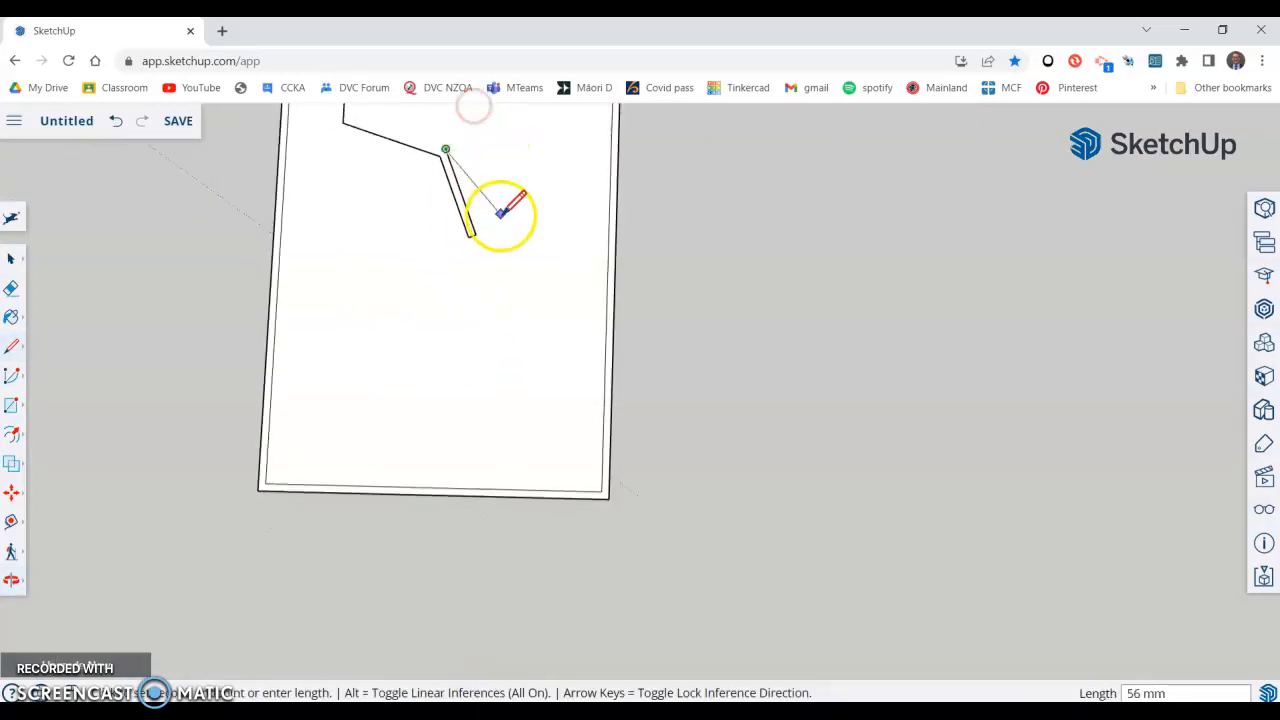
middle_click_drag(491, 186, 580, 354, "shift")
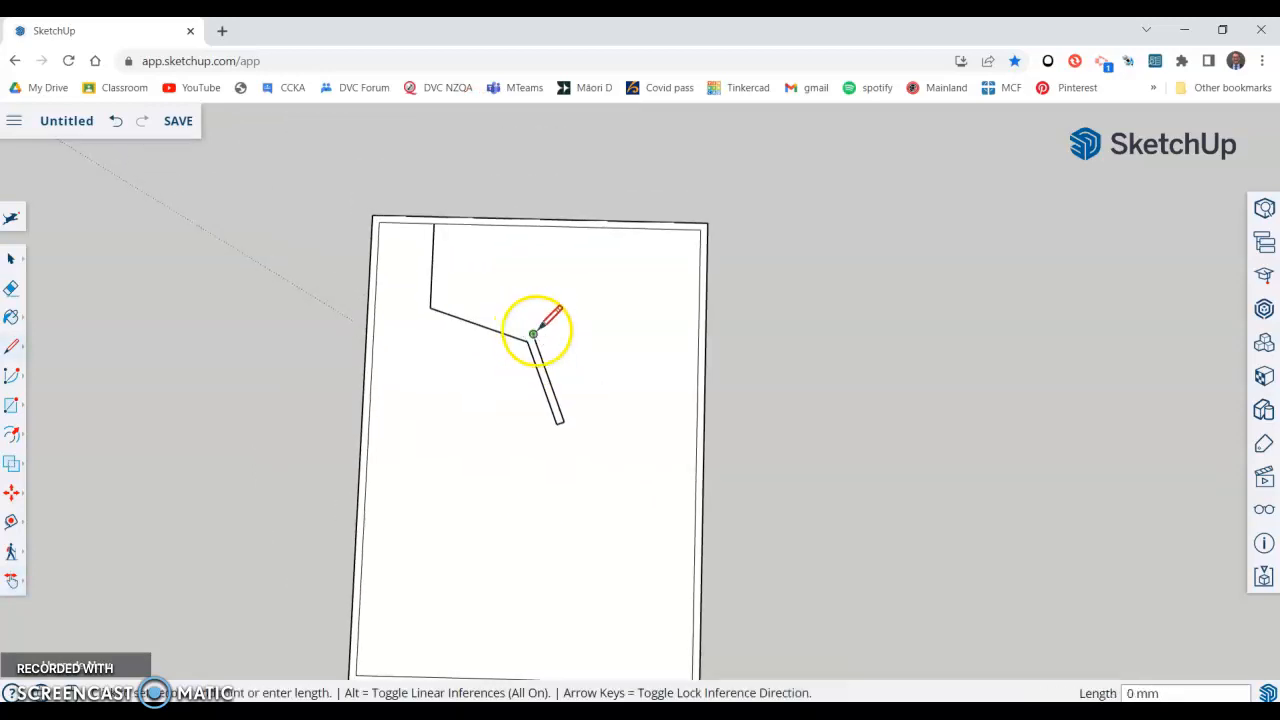
scroll(426, 303, "up", 3)
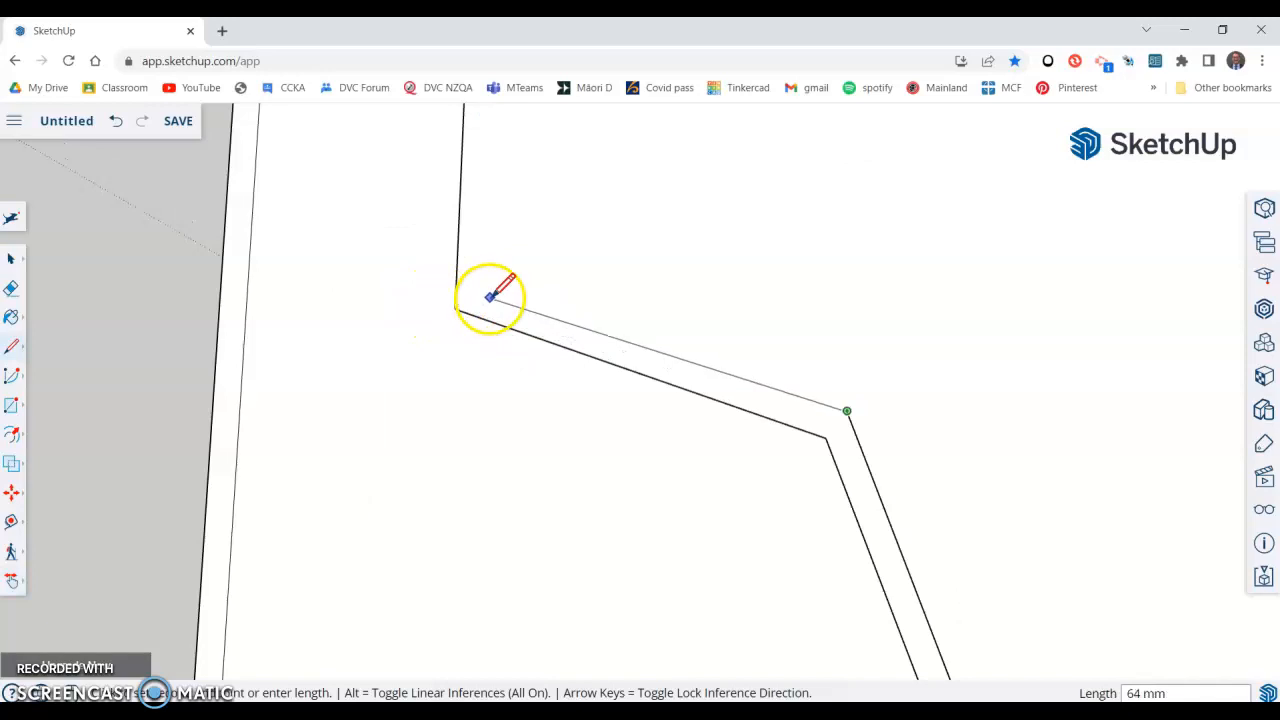
left_click(480, 295)
scroll(480, 295, "down", 5)
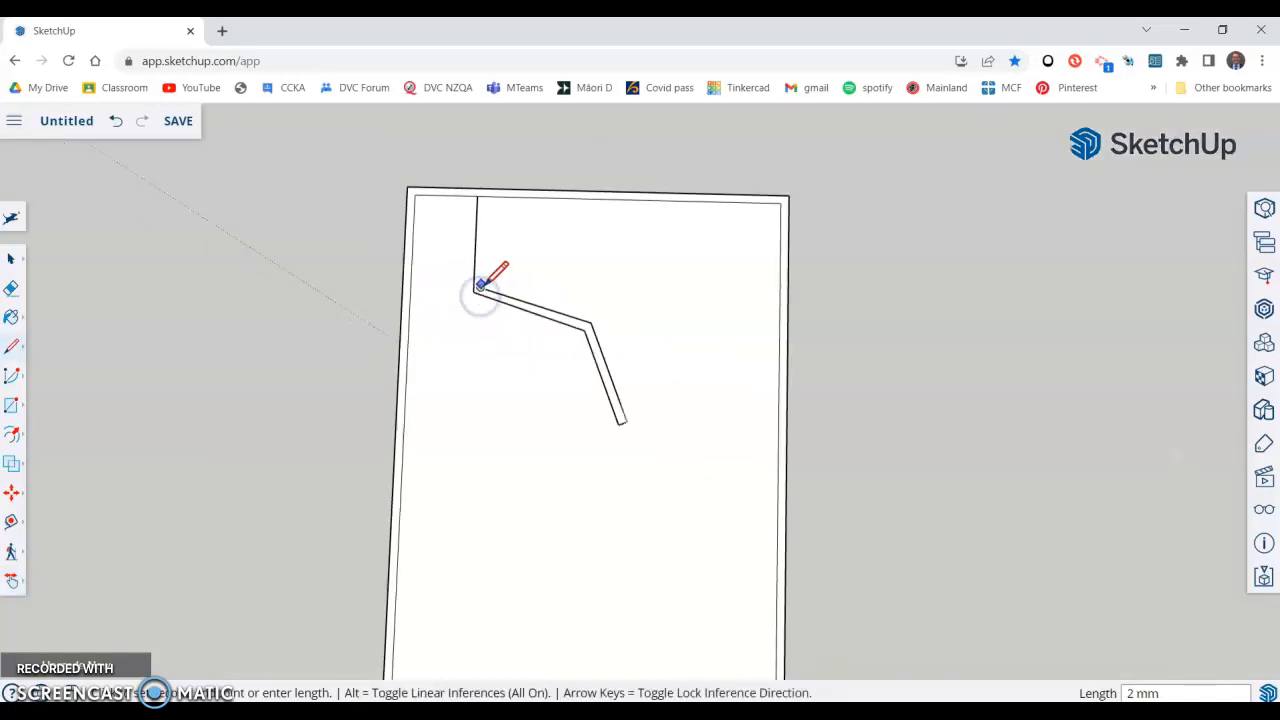
left_click(490, 196)
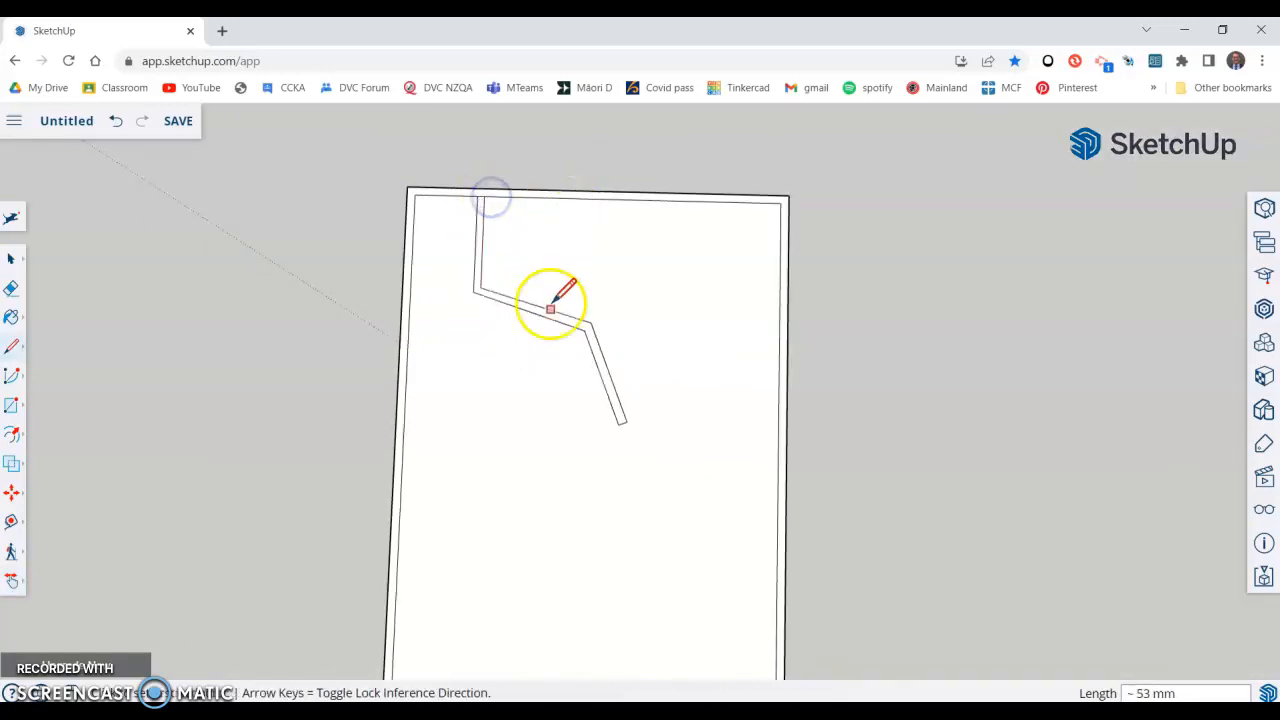
Use Push/Pull highlighting to check whether the zigzag wall outline forms its own closed face.
scroll(588, 344, "up", 3)
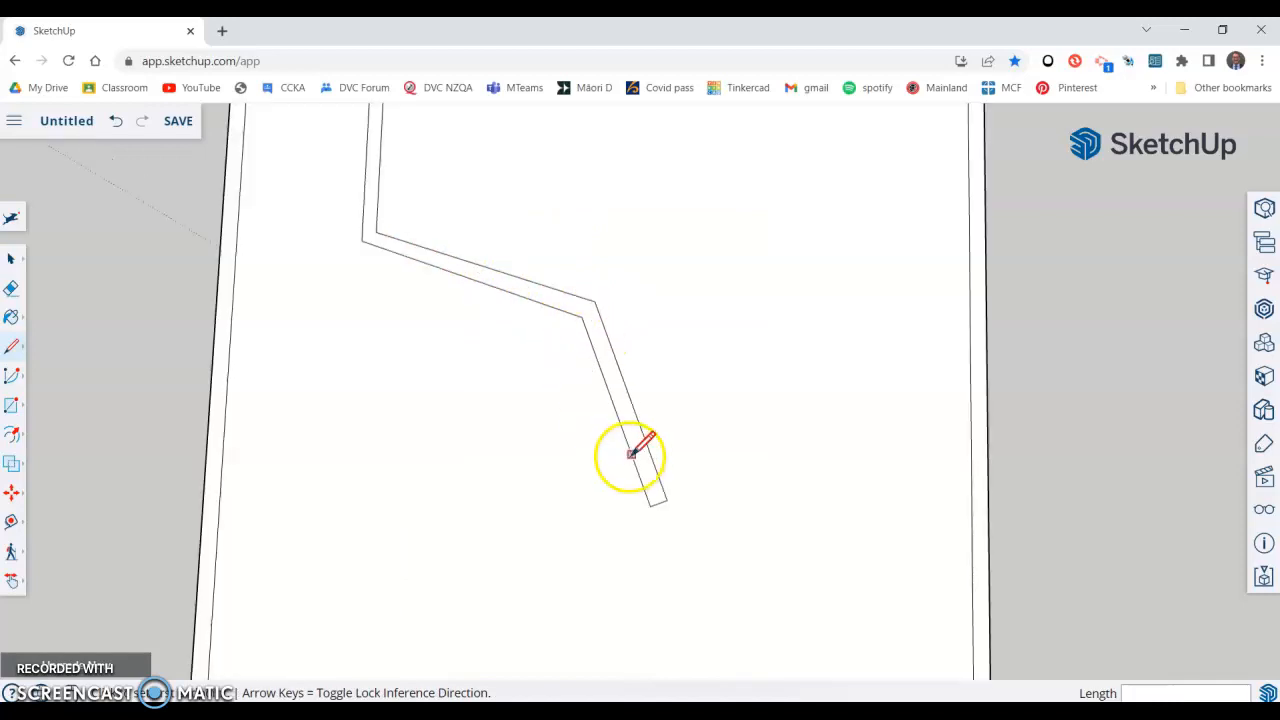
left_click(10, 443)
left_click(51, 400)
left_click(218, 305)
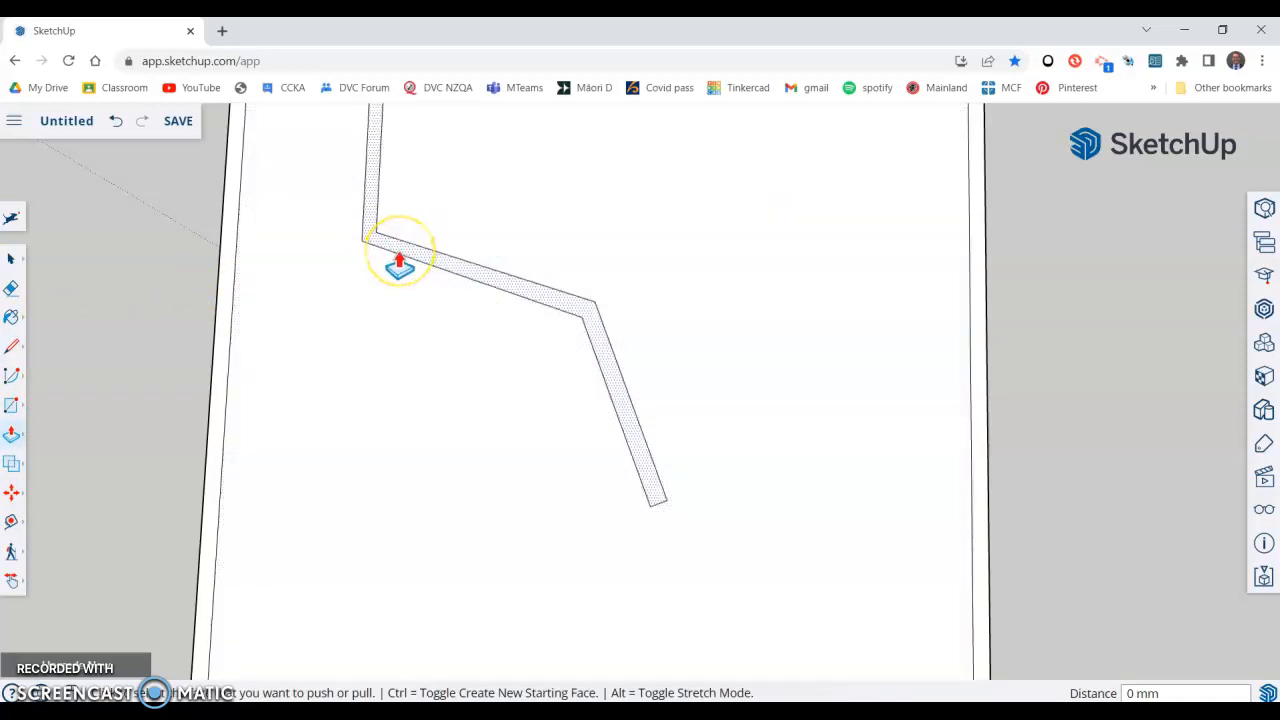
scroll(399, 265, "down", 5)
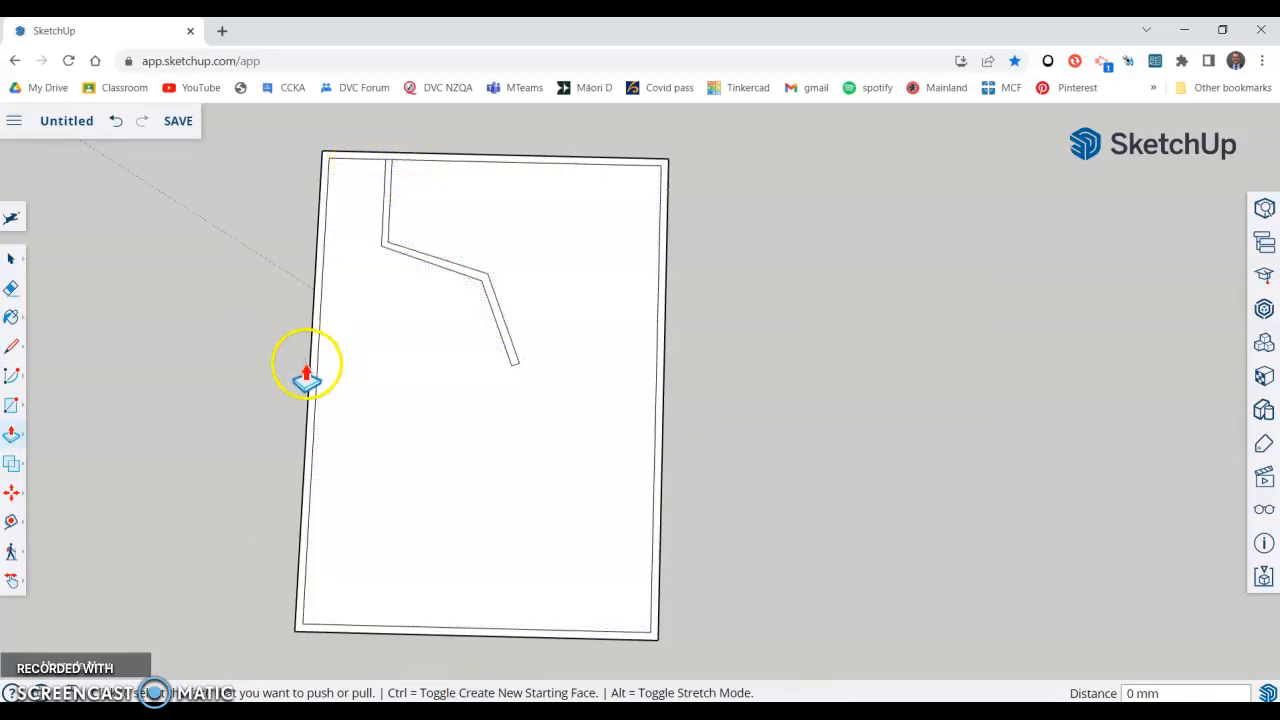
Draw four connected lines from the inner border edge beside the first wall, with the last segment hooking back towards that wall.
left_click(11, 350)
left_click(58, 336)
left_click(448, 161)
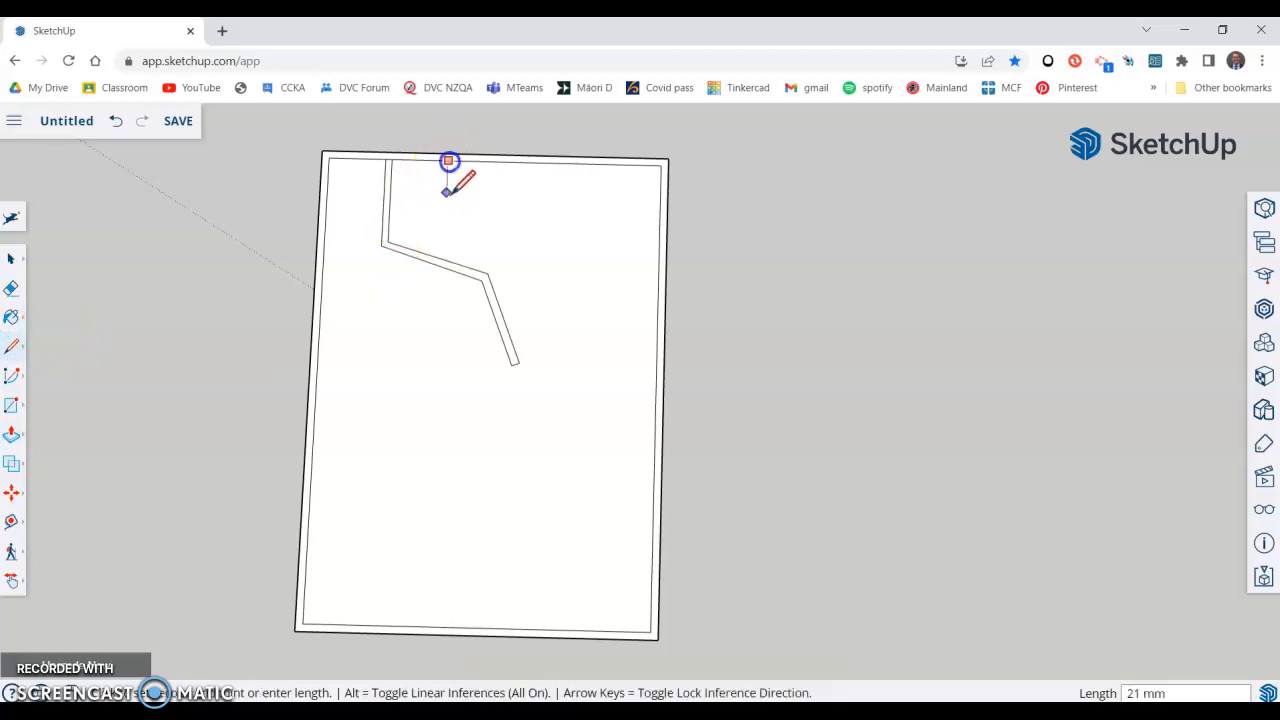
left_click(453, 218)
left_click(545, 220)
left_click(571, 335)
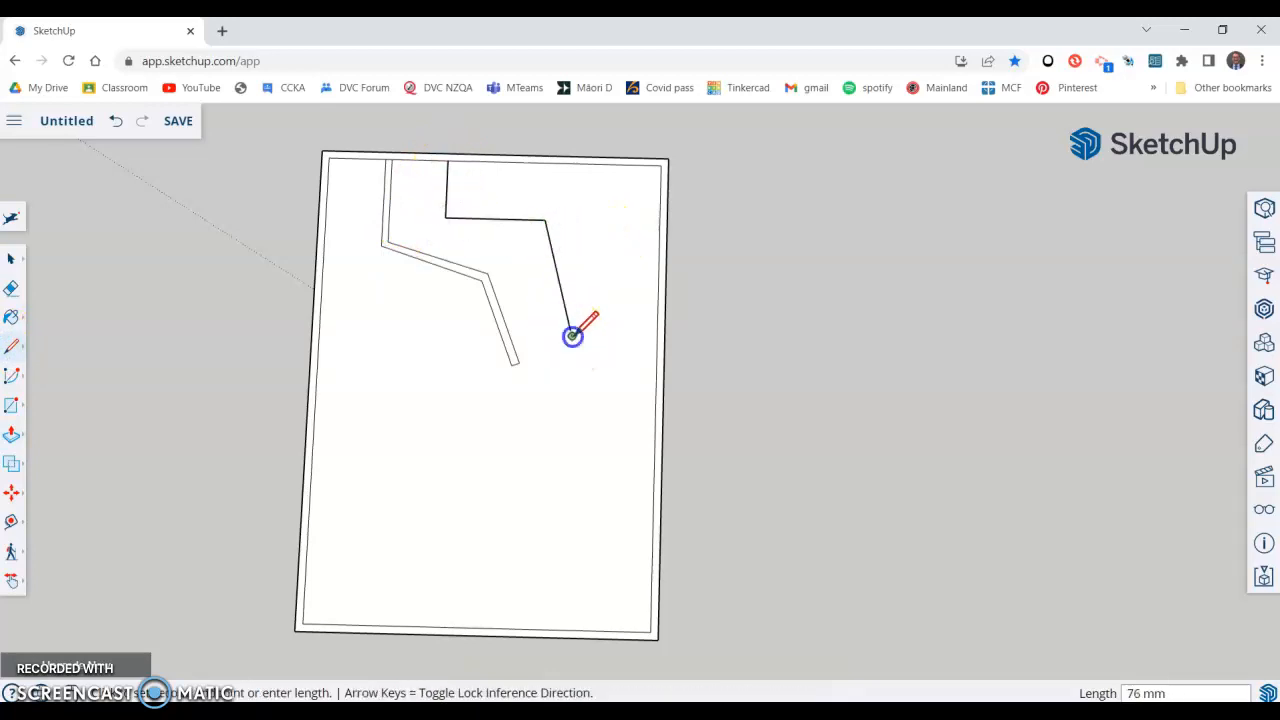
left_click(525, 292)
Cap the hooked end and draw parallel lines back to the inner border edge, closing the second wall outline.
scroll(526, 288, "up", 8)
left_click(549, 266)
left_click(837, 486)
scroll(829, 414, "down", 6)
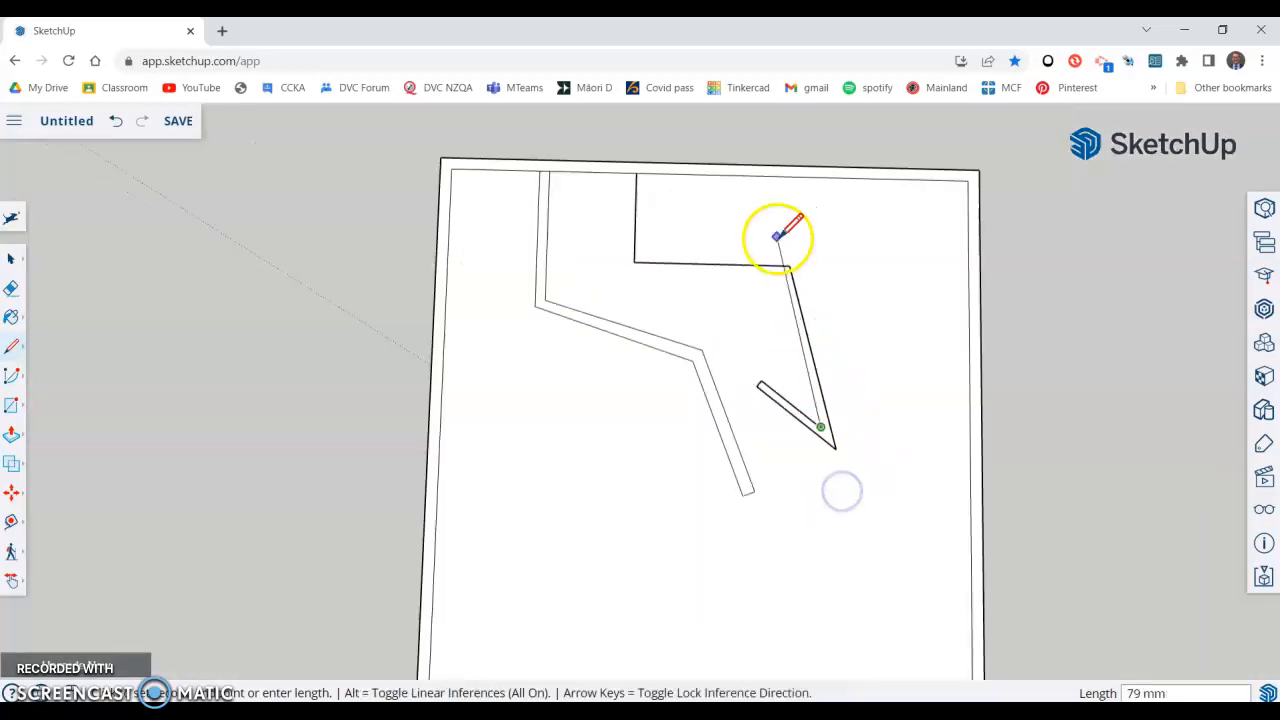
left_click(781, 273)
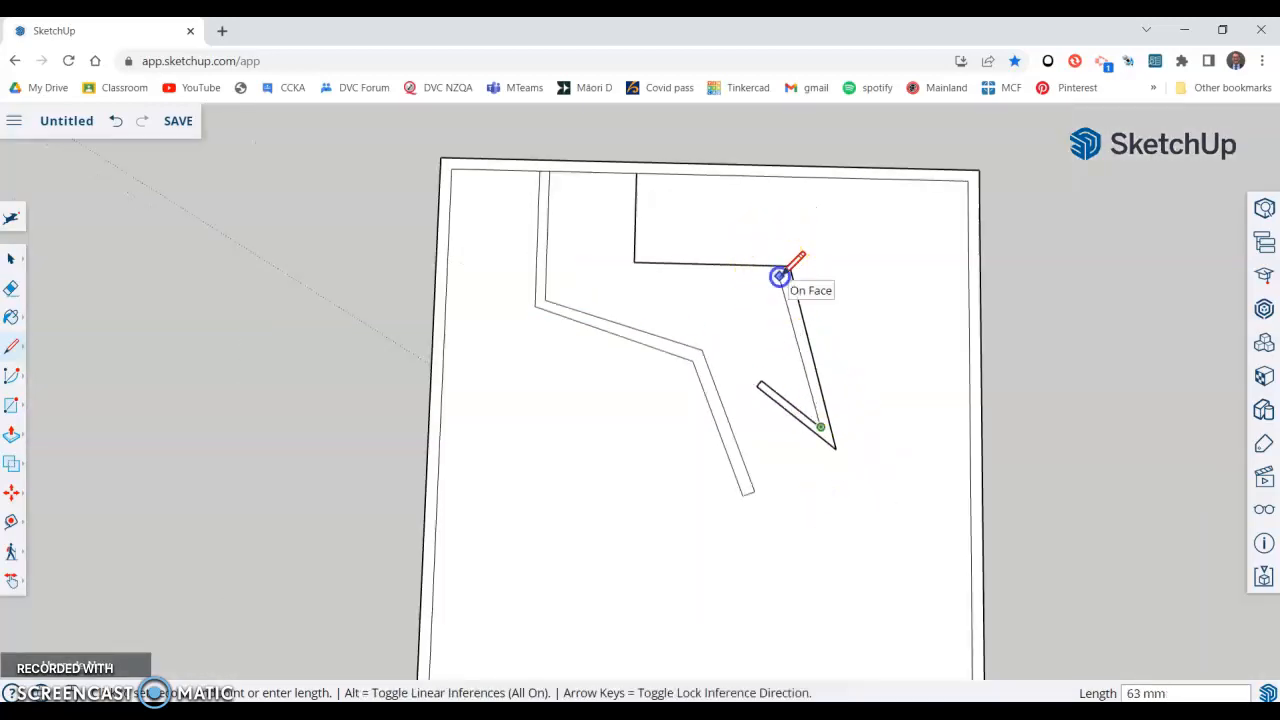
left_click(623, 272)
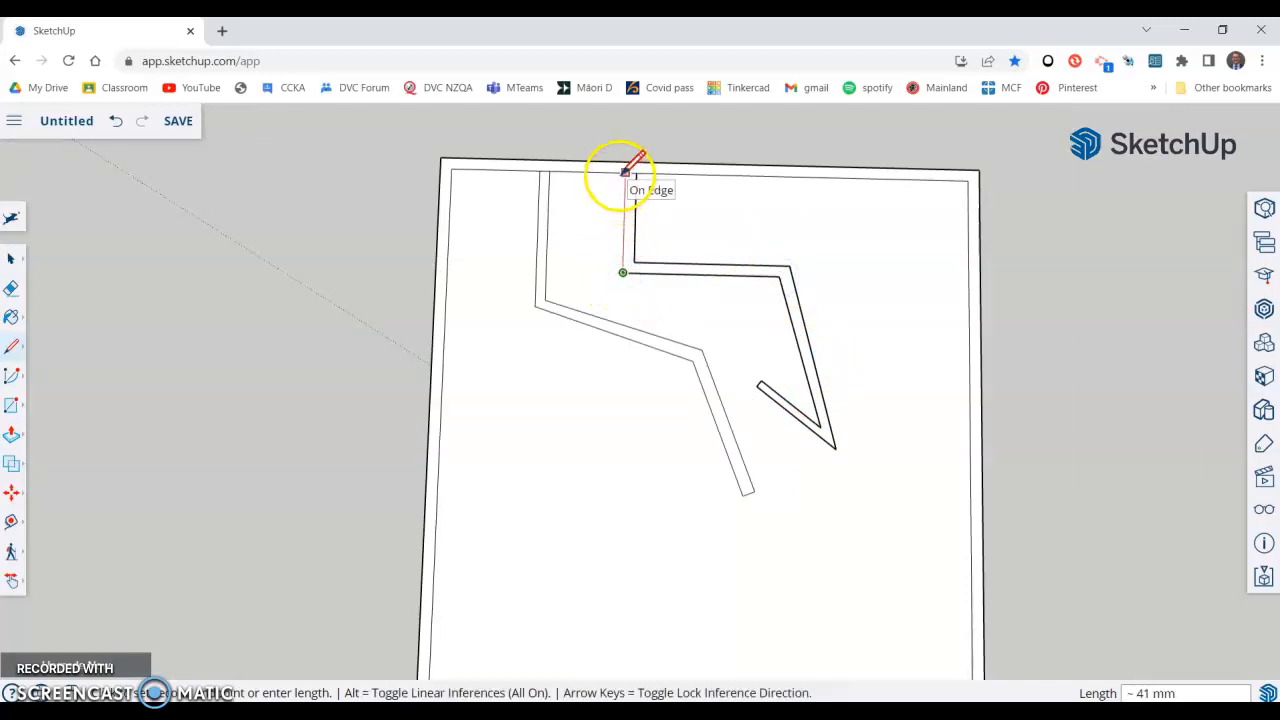
left_click(626, 171)
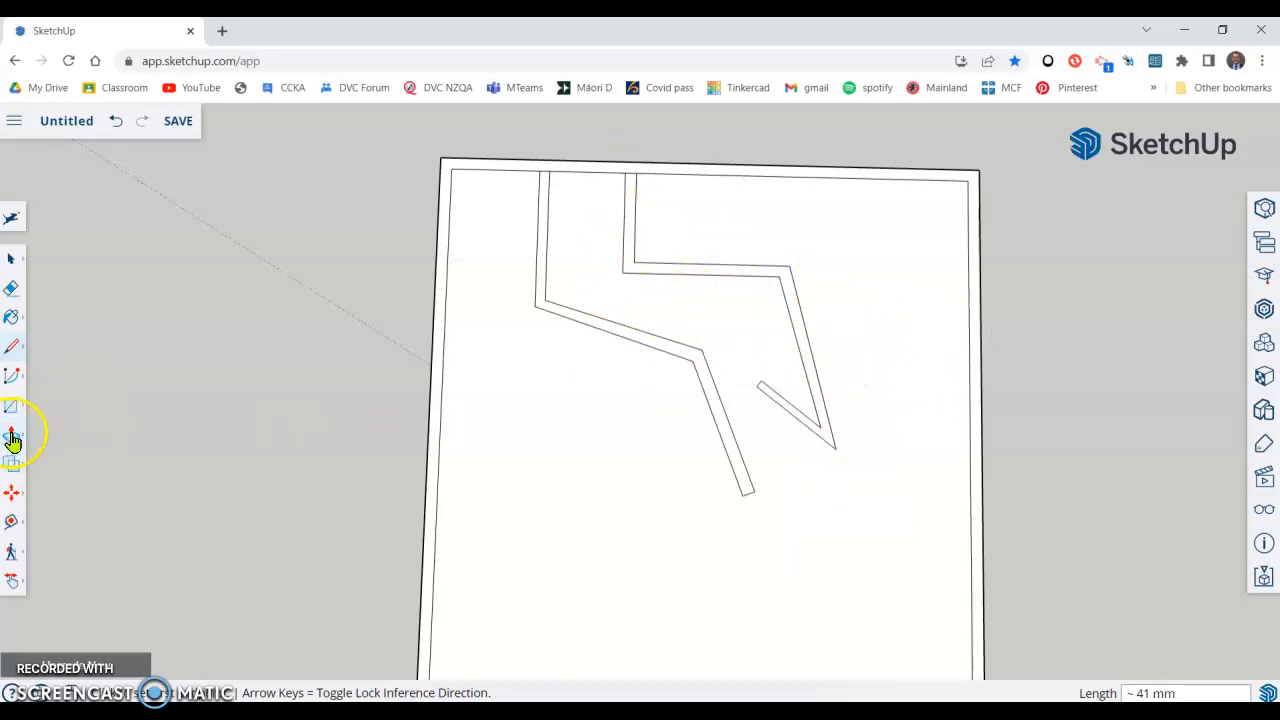
middle_click_drag(225, 466, 342, 327)
scroll(648, 392, "down", 3)
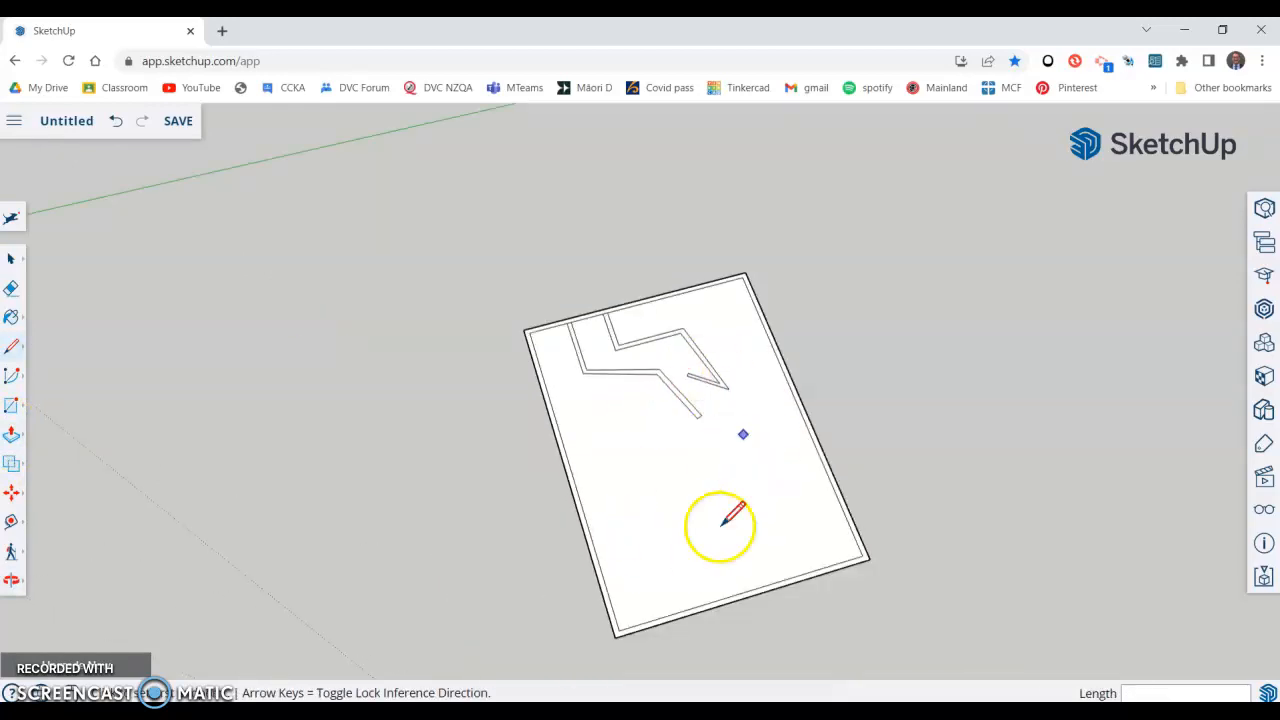
Push/Pull the border face around the base upward by 34 mm to form the outer wall.
mouse_move(677, 520)
middle_mouse_down()
mouse_move(728, 446)
mouse_move(730, 396)
middle_mouse_up()
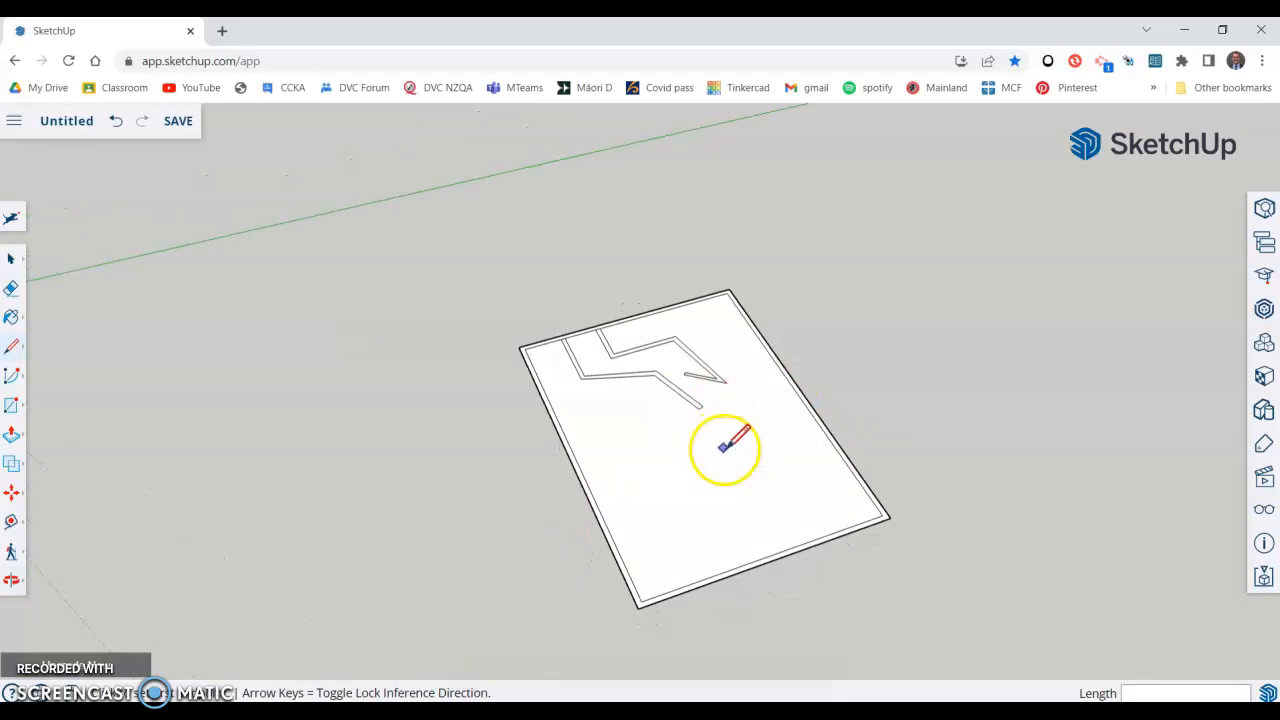
scroll(725, 445, "up", 3)
left_click(12, 440)
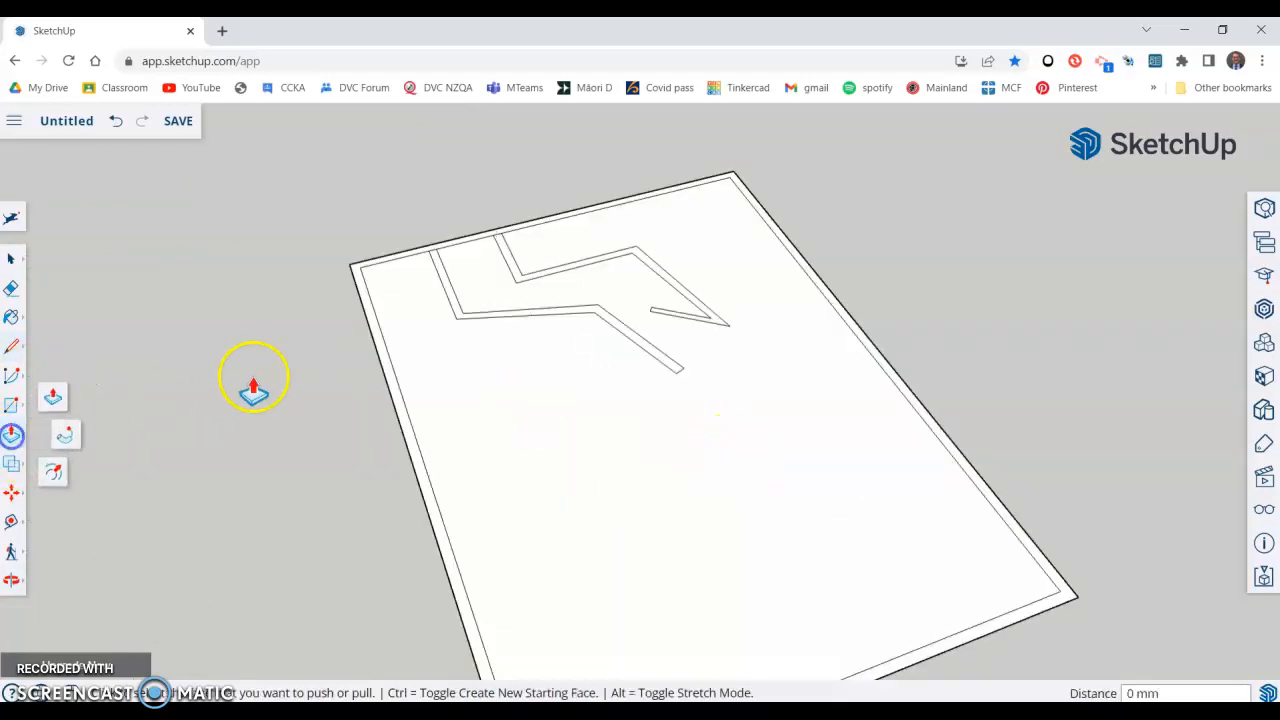
left_click(386, 372)
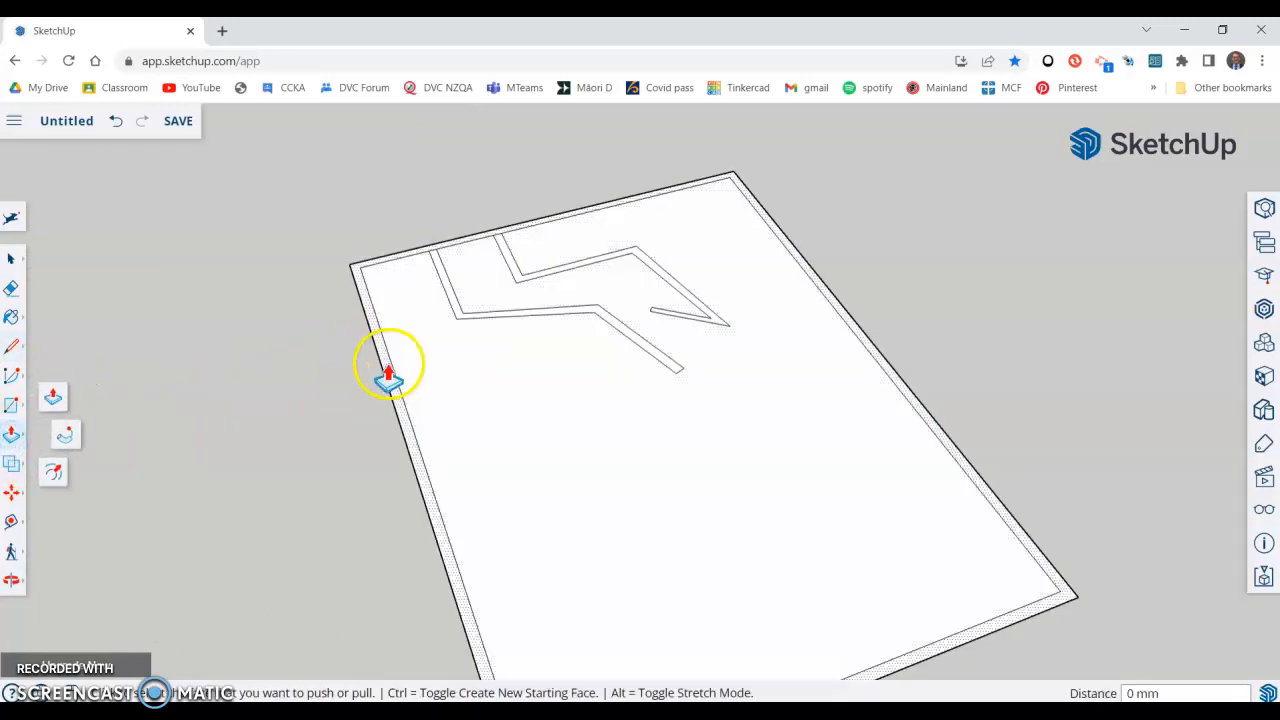
left_click(380, 318)
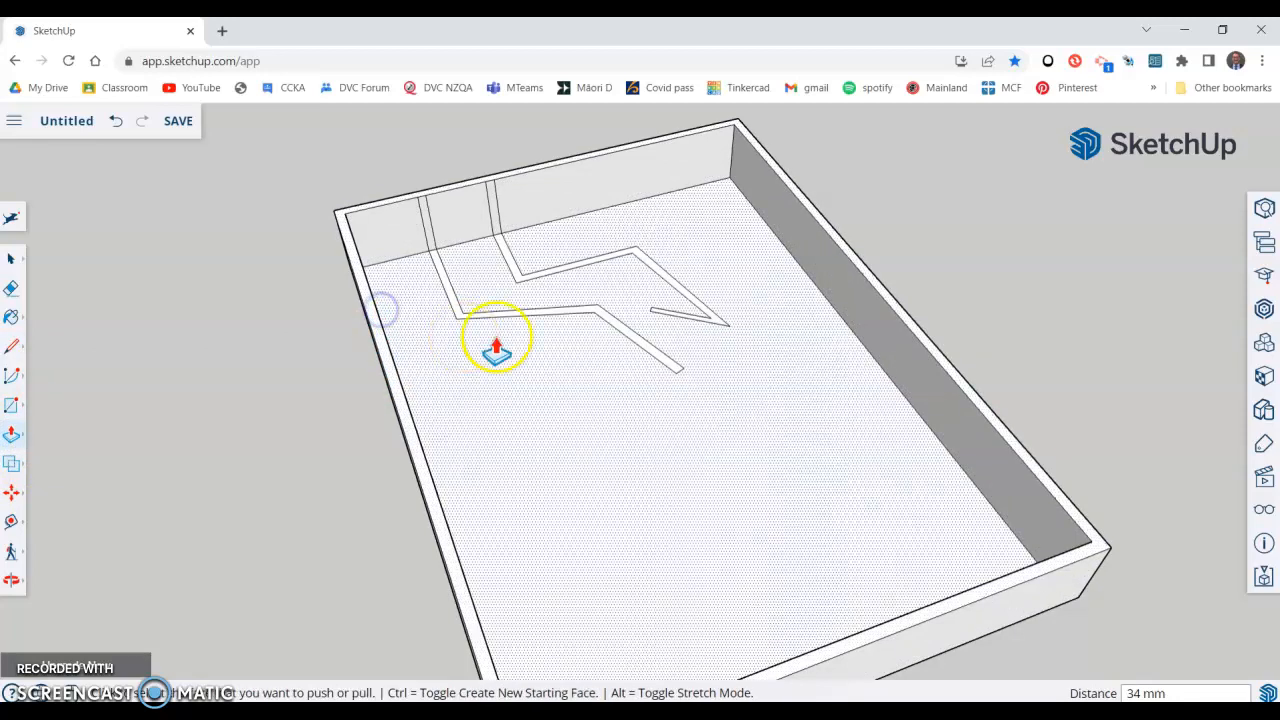
Push/Pull both internal wall outlines upward by 34 mm, matching the top edge of the border wall.
left_click(443, 295)
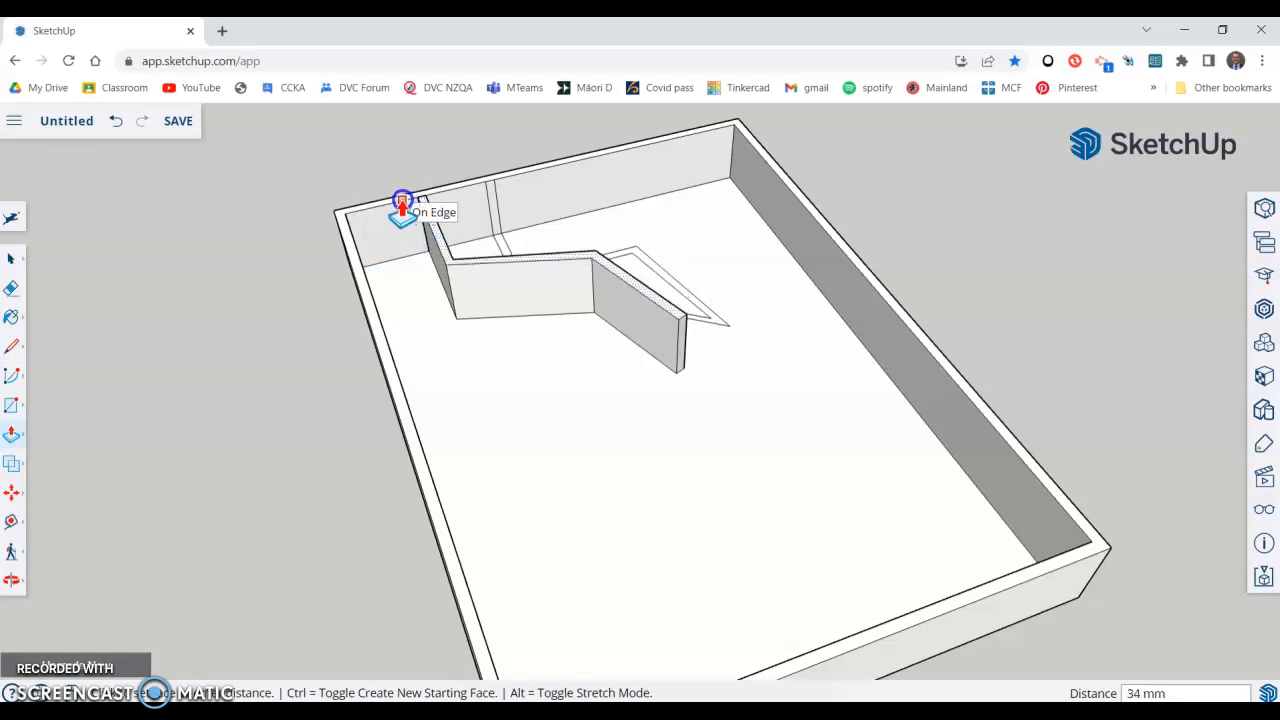
left_click(400, 205)
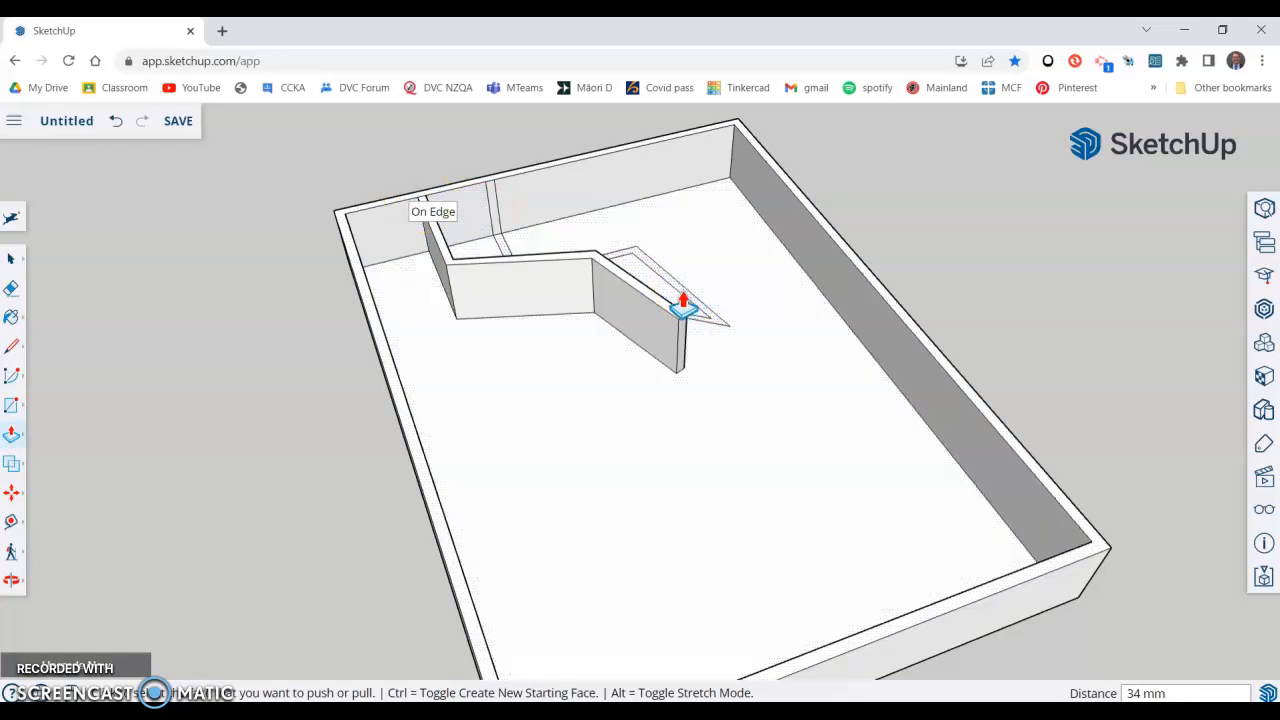
left_click(684, 300)
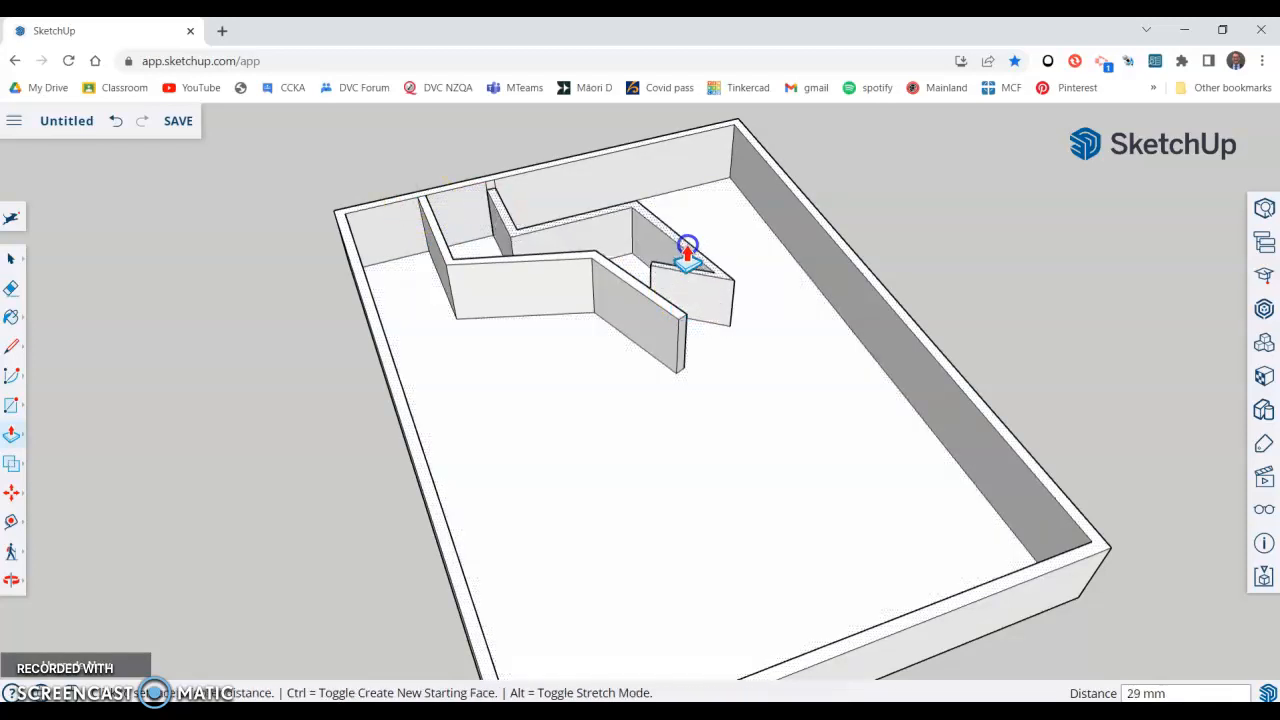
left_click(463, 200)
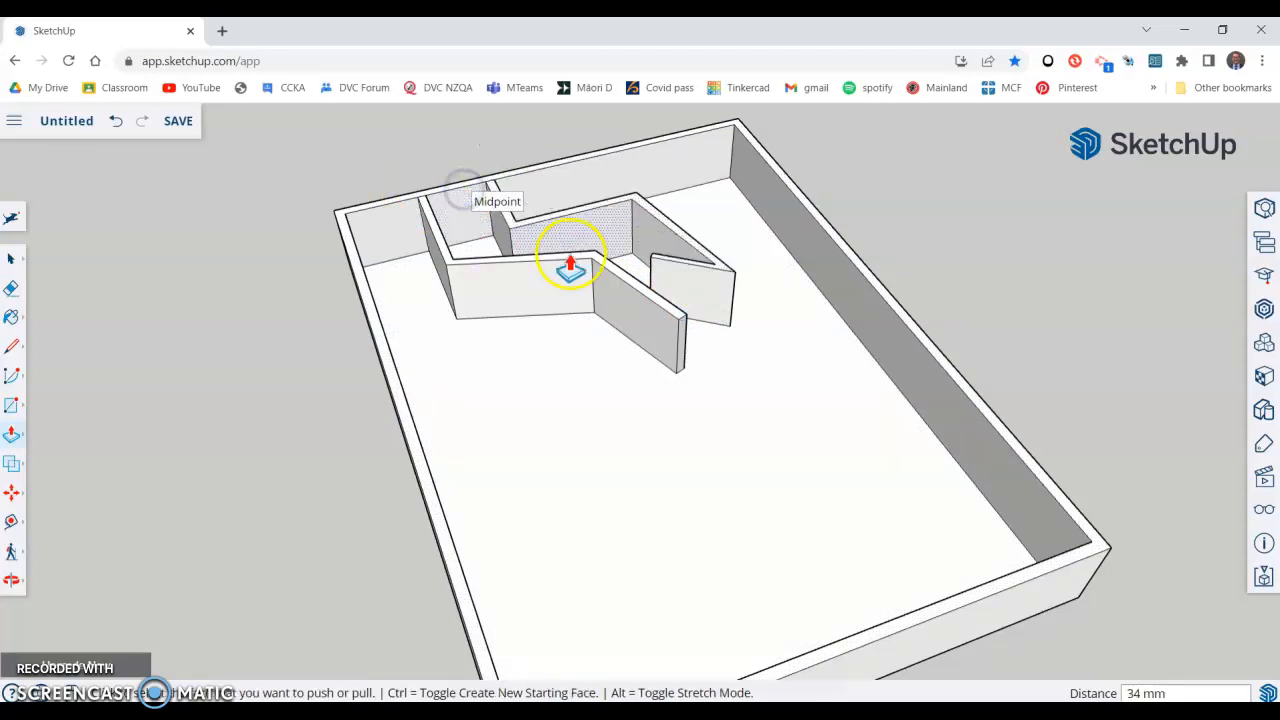
Try thickening the end segment of the zigzag wall by pulling its side face outward, and undo the change.
scroll(962, 348, "down", 4)
middle_click_drag(1086, 326, 863, 463)
scroll(894, 423, "up", 8)
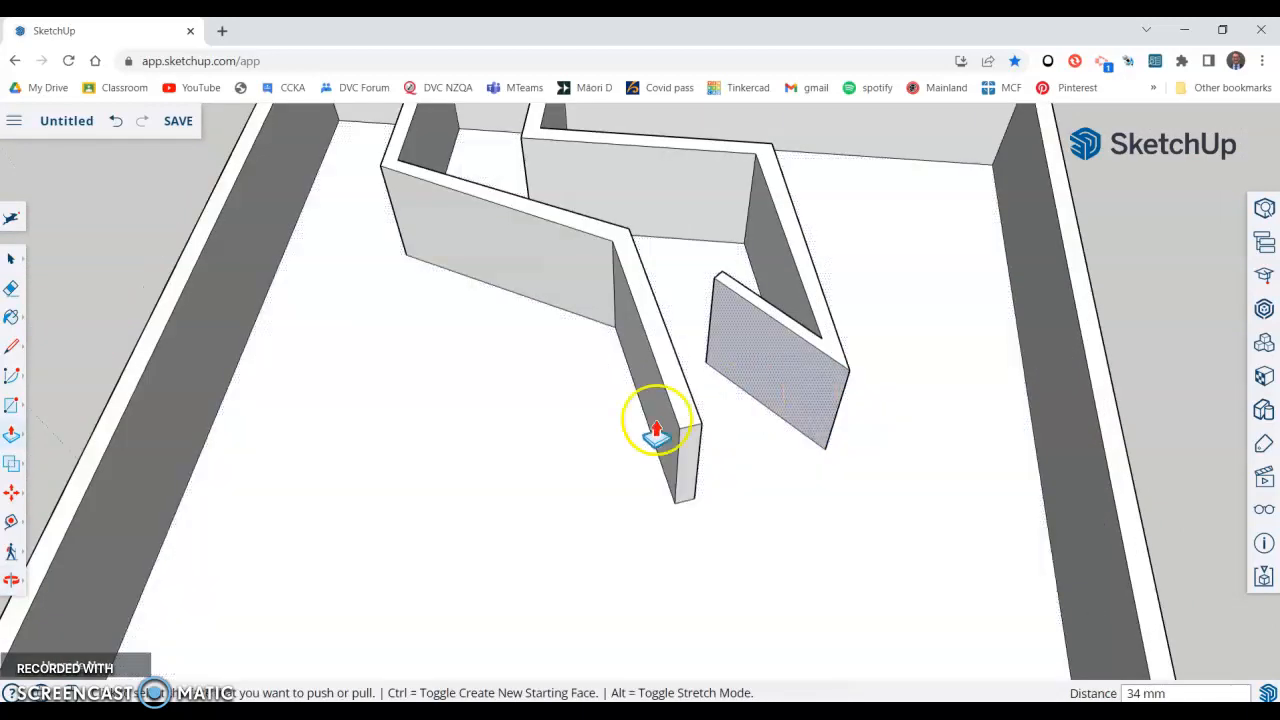
middle_click_drag(626, 381, 757, 374)
left_click(700, 386)
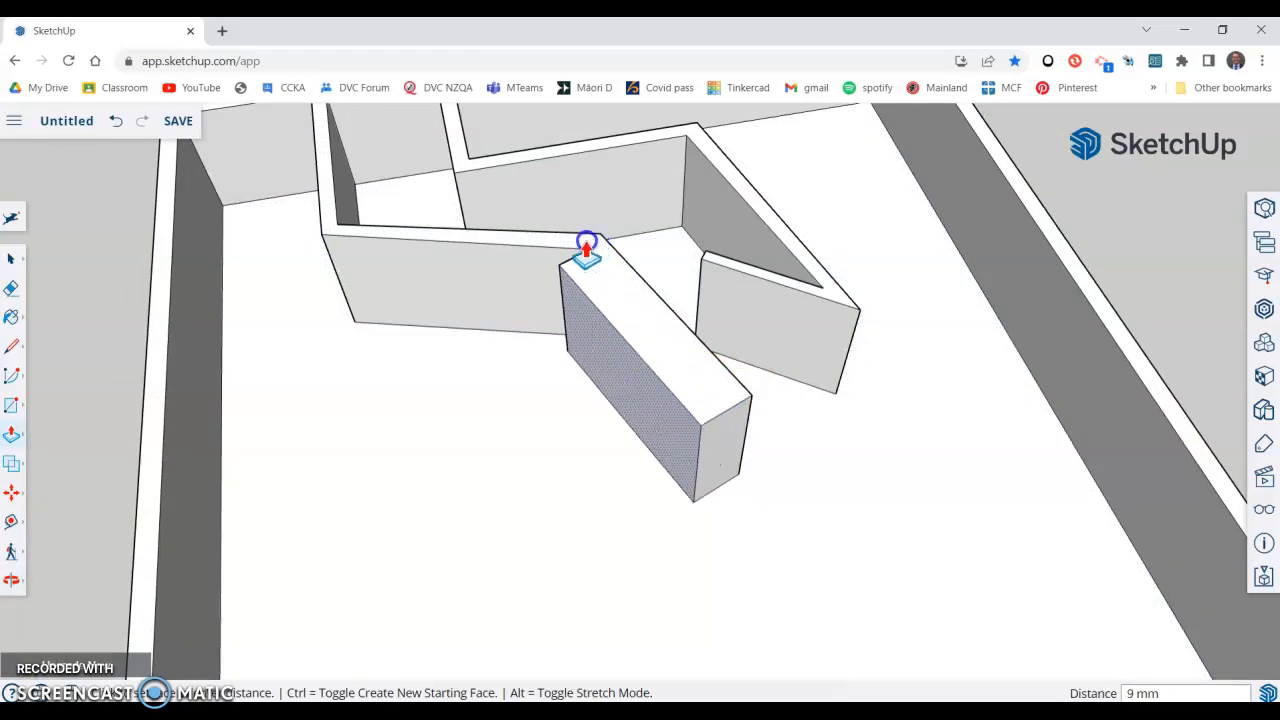
left_click(618, 249)
key("ctrl+z")
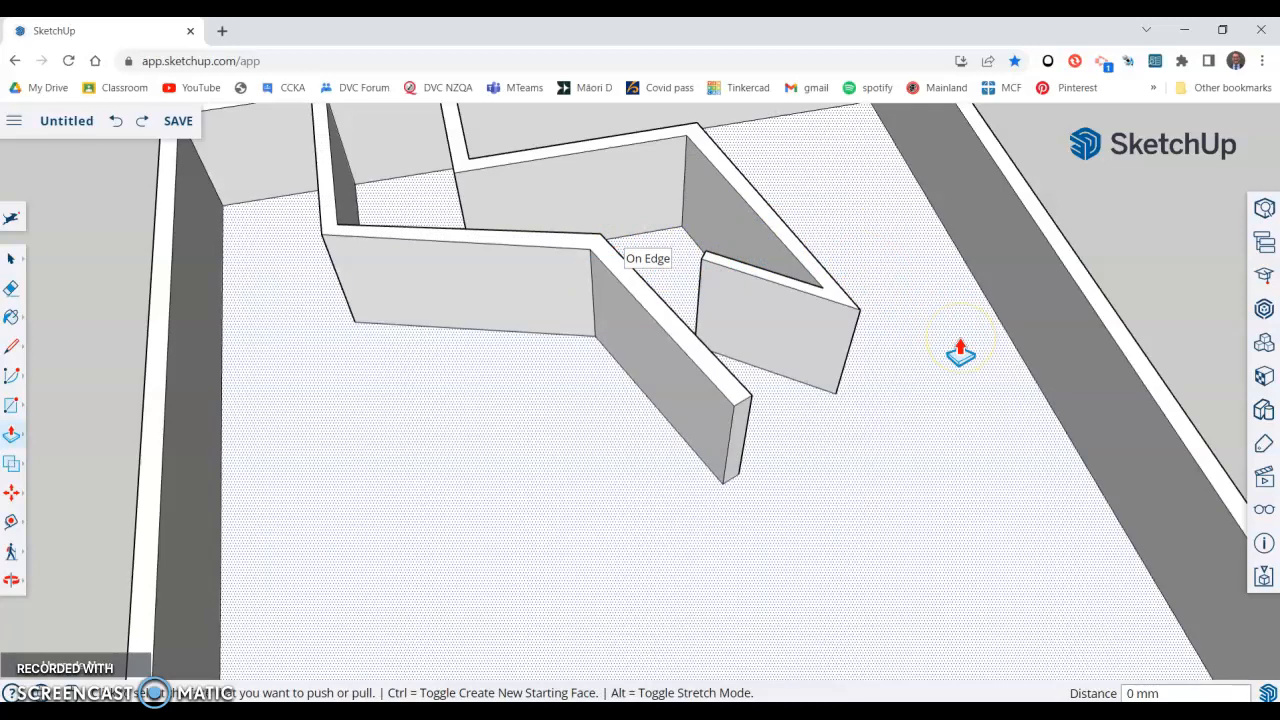
Draw a circle with a radius of about 7 mm on the maze floor, between the long border wall and the zigzag wall.
scroll(605, 435, "down", 5)
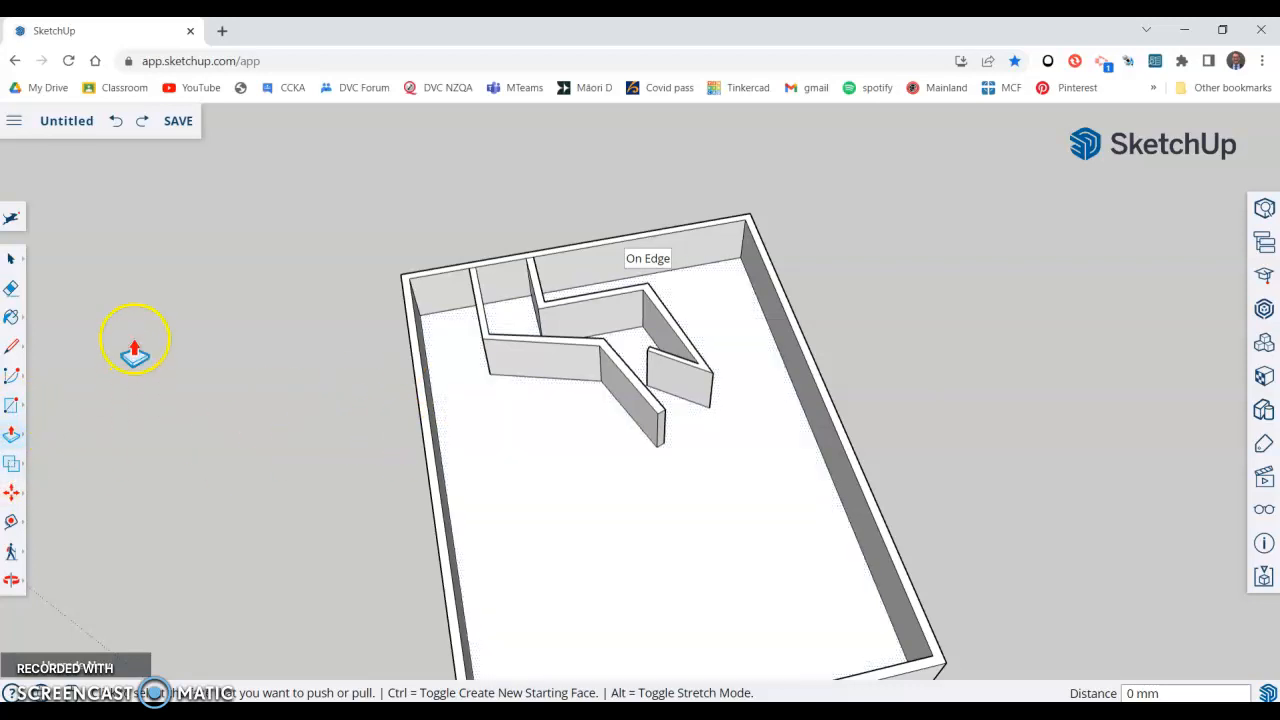
left_click(9, 443)
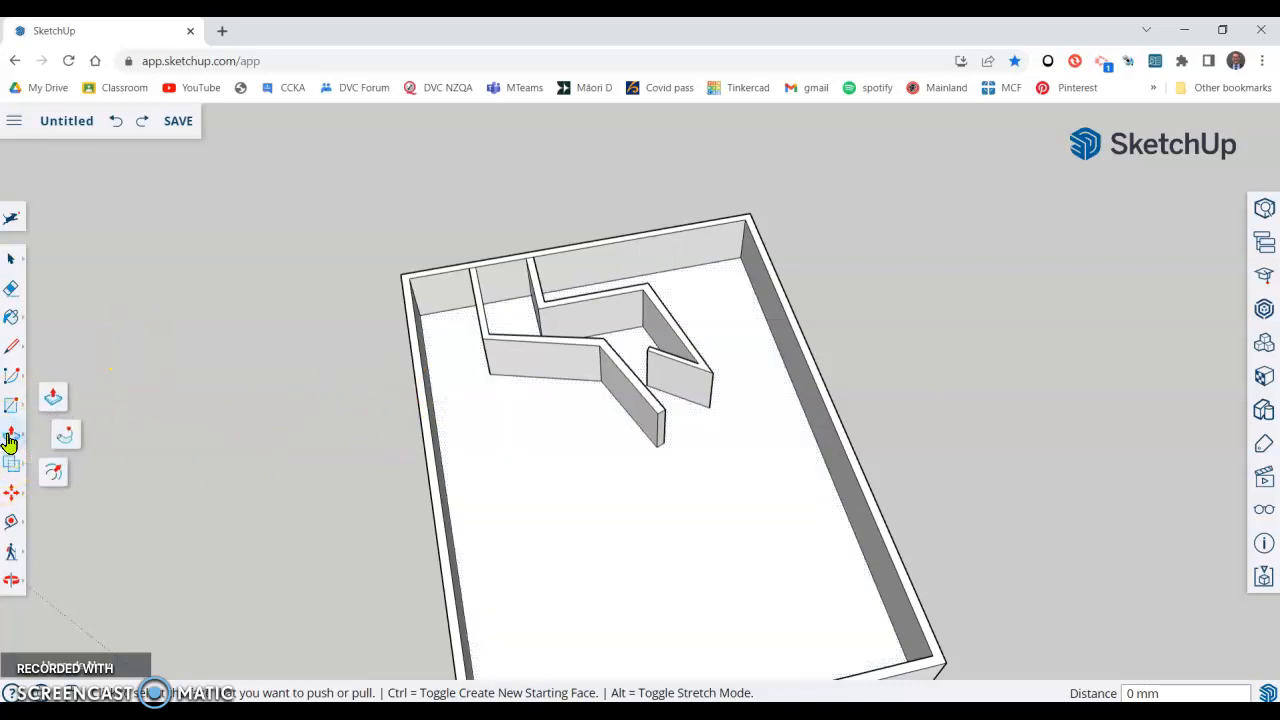
left_click(11, 405)
left_click(84, 404)
scroll(533, 333, "up", 3)
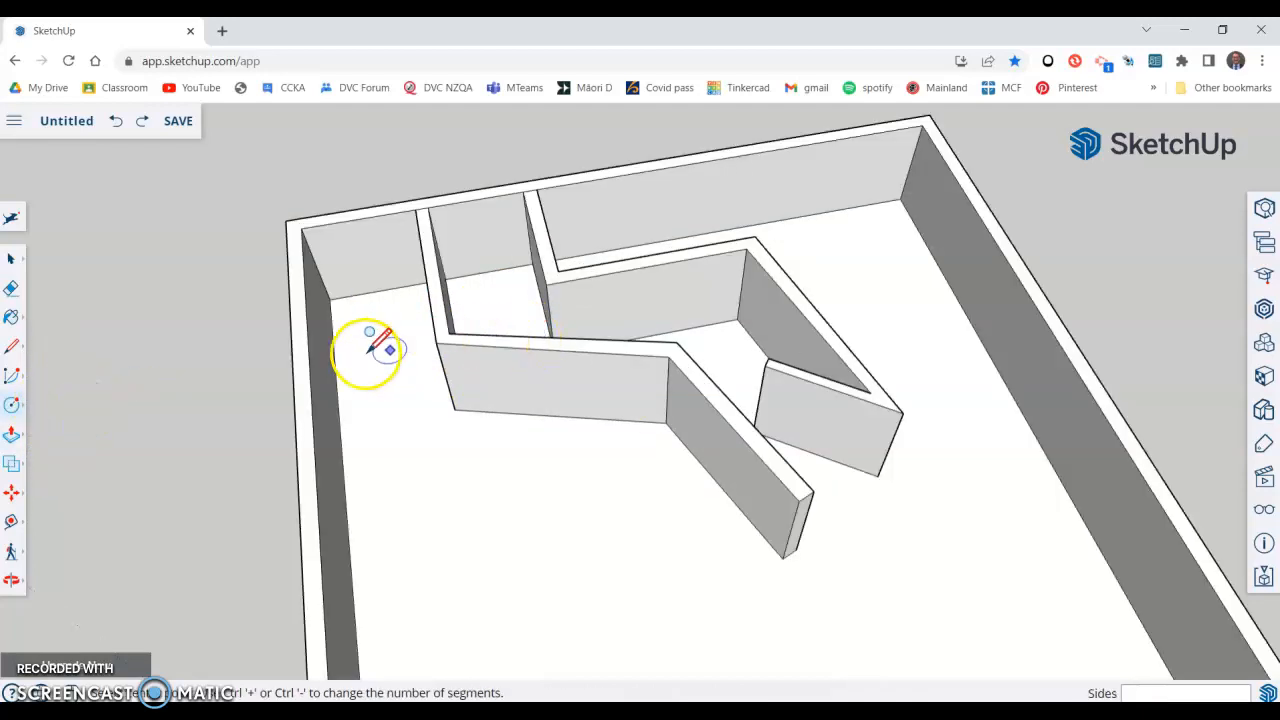
left_click(379, 463)
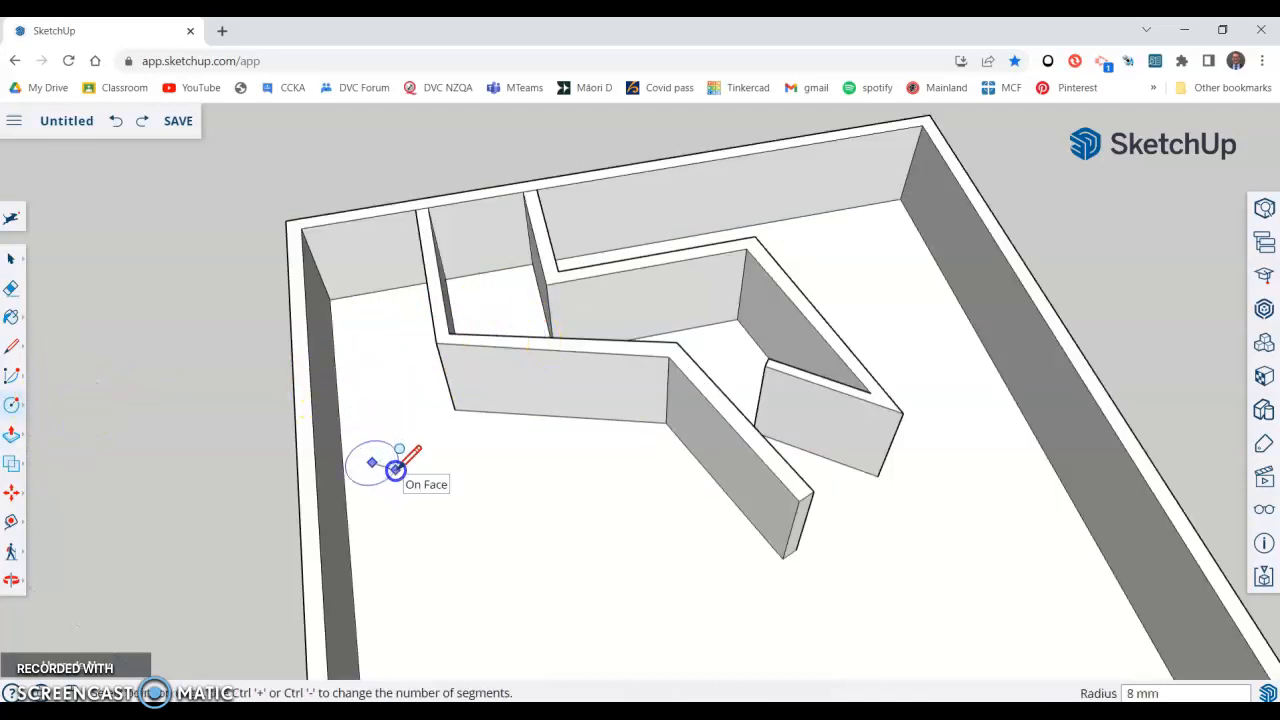
left_click(391, 469)
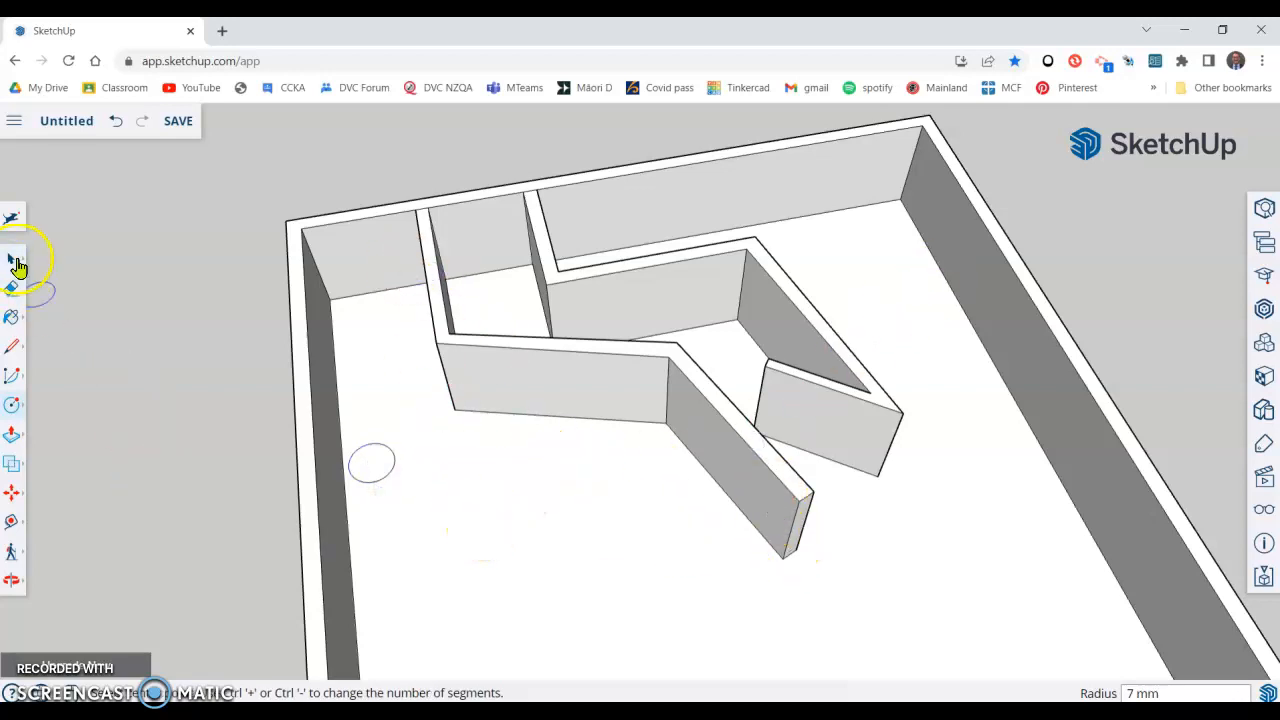
Select the circle's face on the maze floor and delete it to open a hole.
left_click(12, 259)
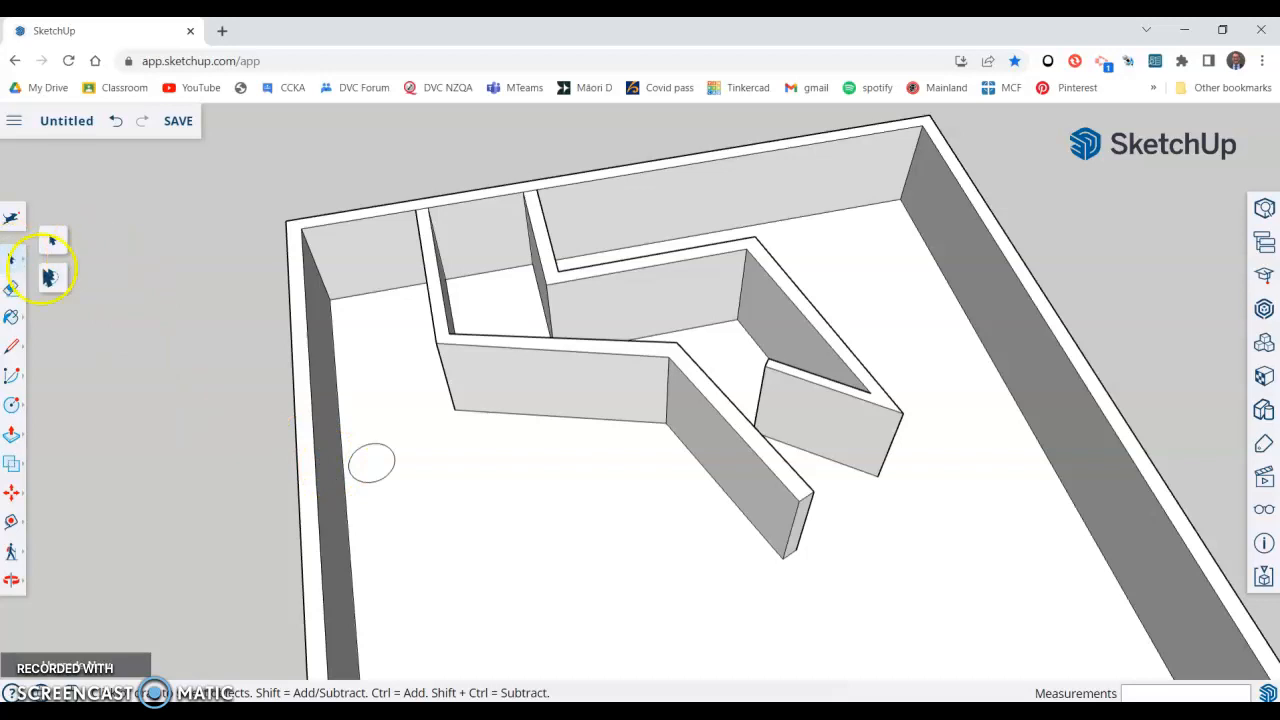
left_click(366, 470)
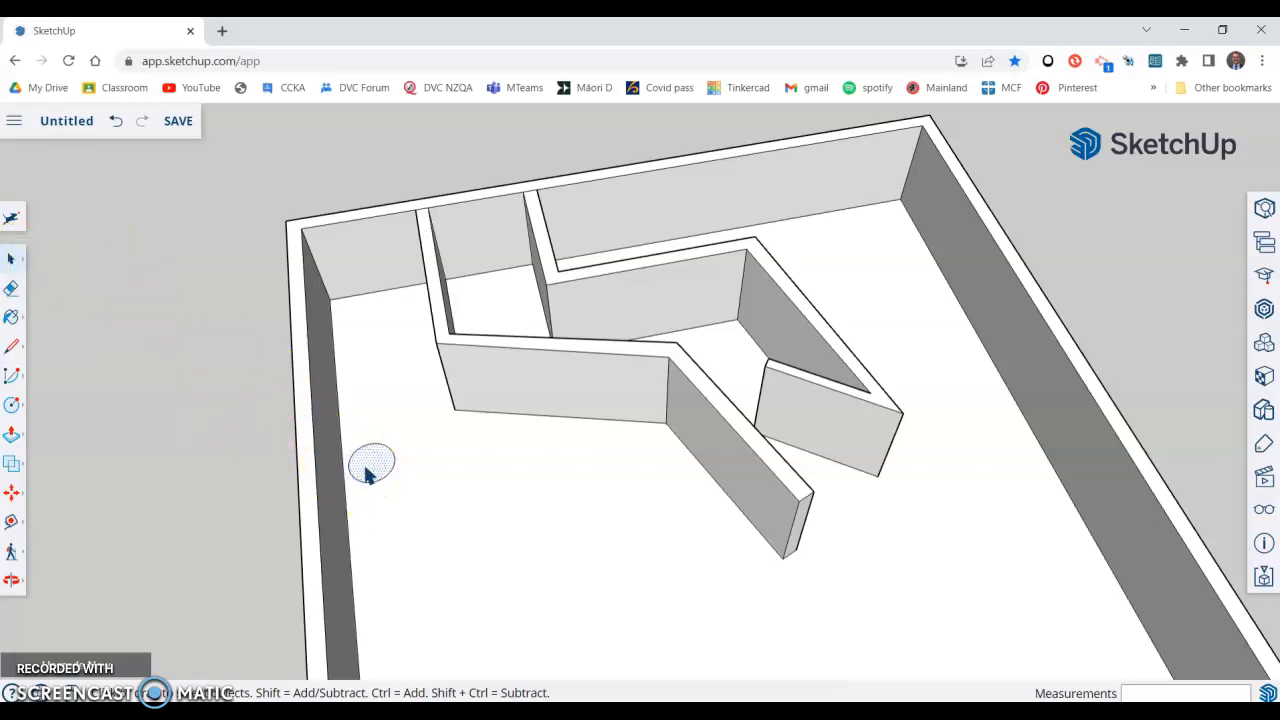
scroll(551, 471, "down", 3)
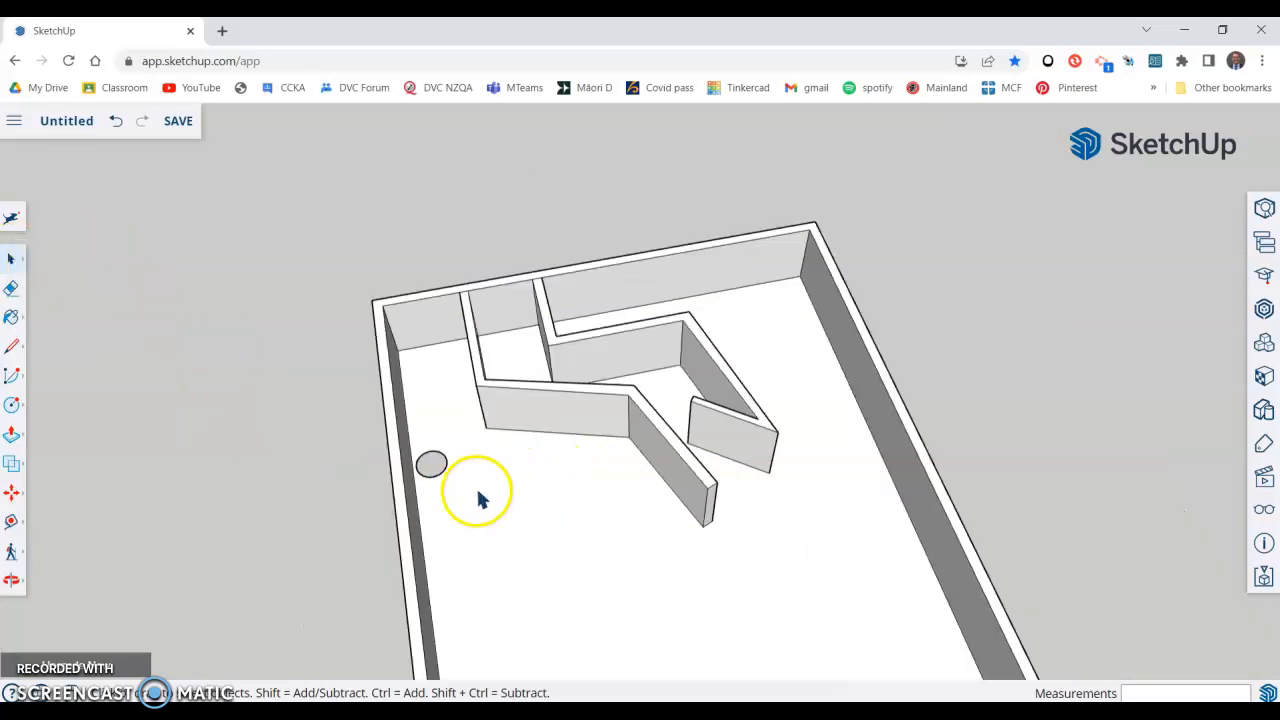